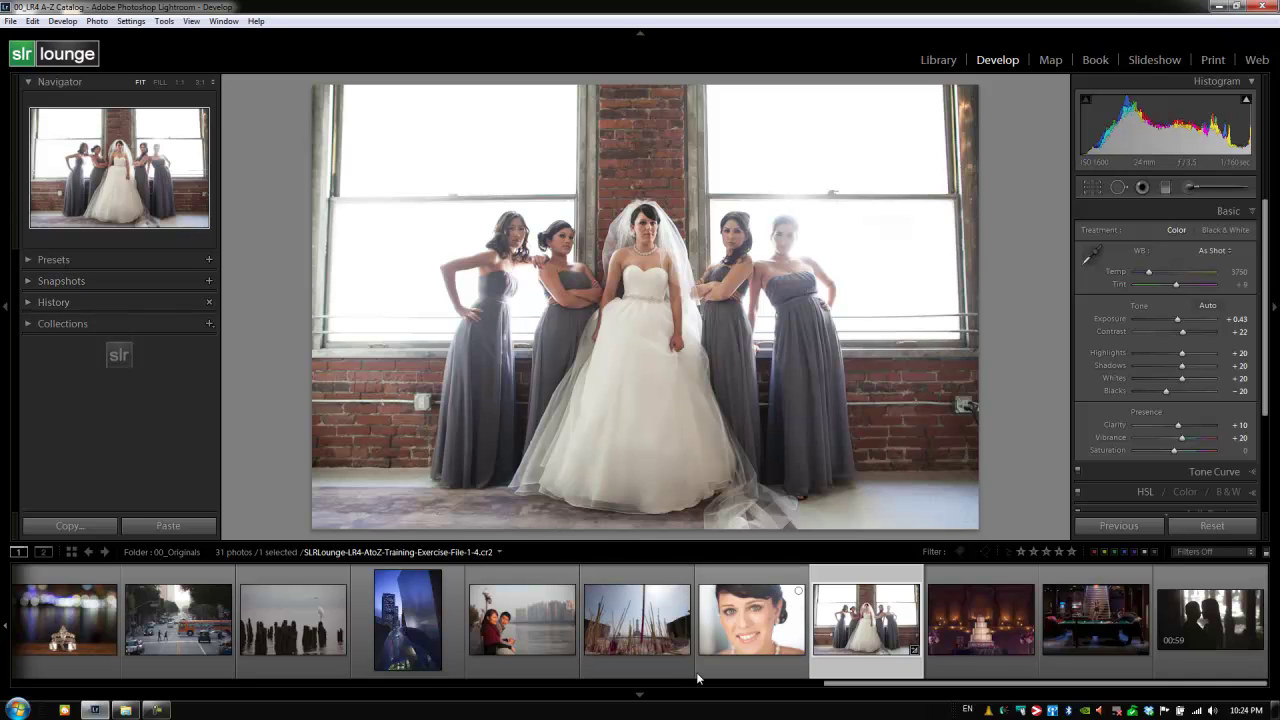
# Reset the bridal party photo's Basic panel so exposure, contrast and tone sliders return to 0.
pyautogui.click(1224, 524)
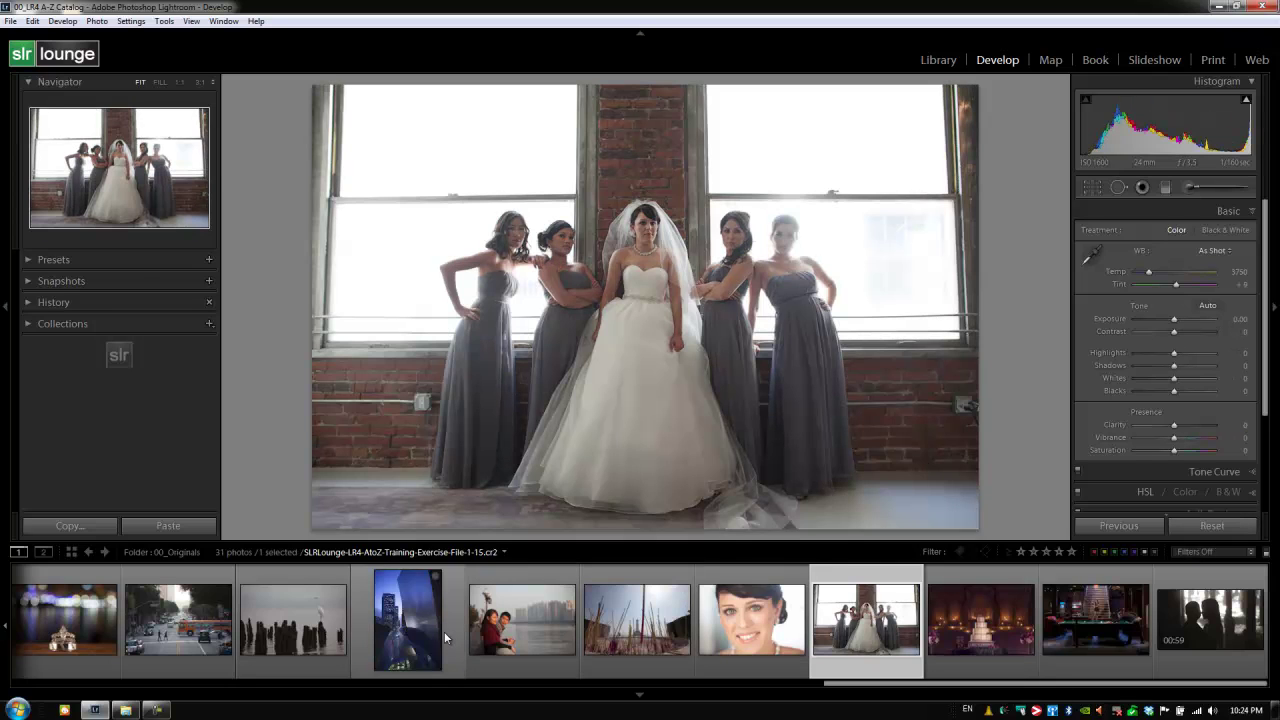
# Open the egret photo and raise Exposure to +0.99, Contrast to +40 and Highlights to +20.
pyautogui.click(286, 630)
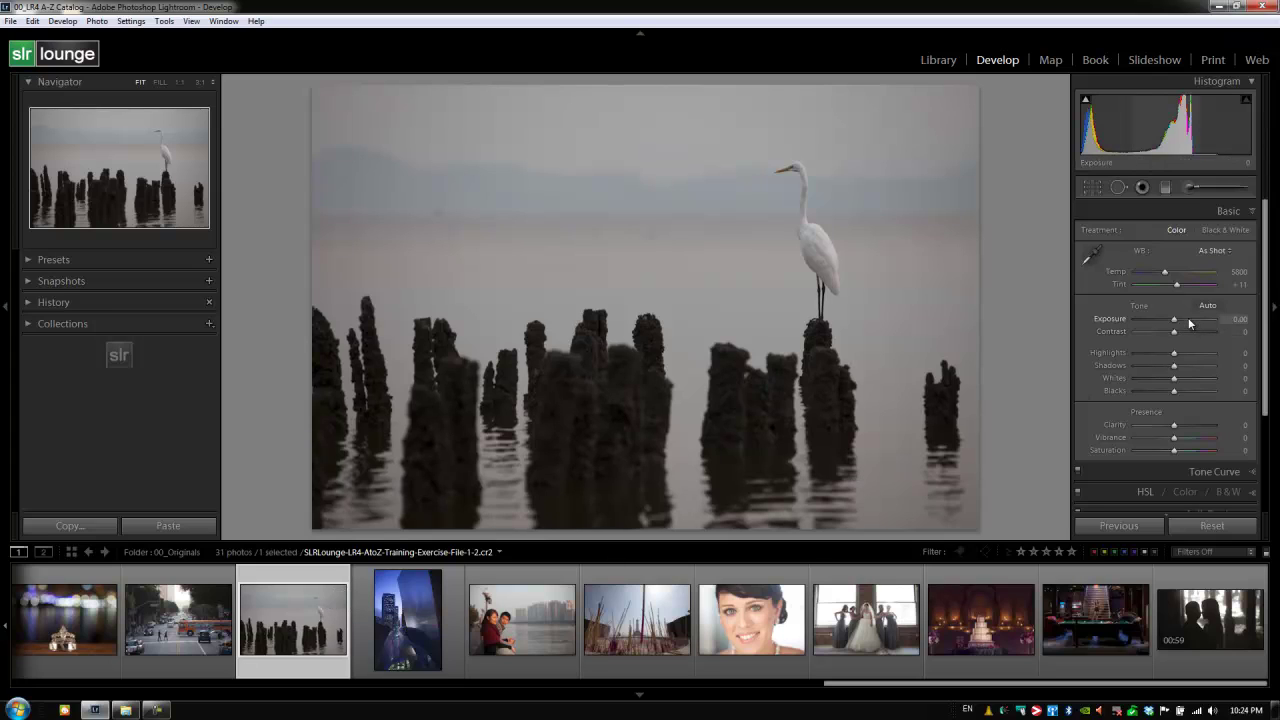
pyautogui.press('Up')
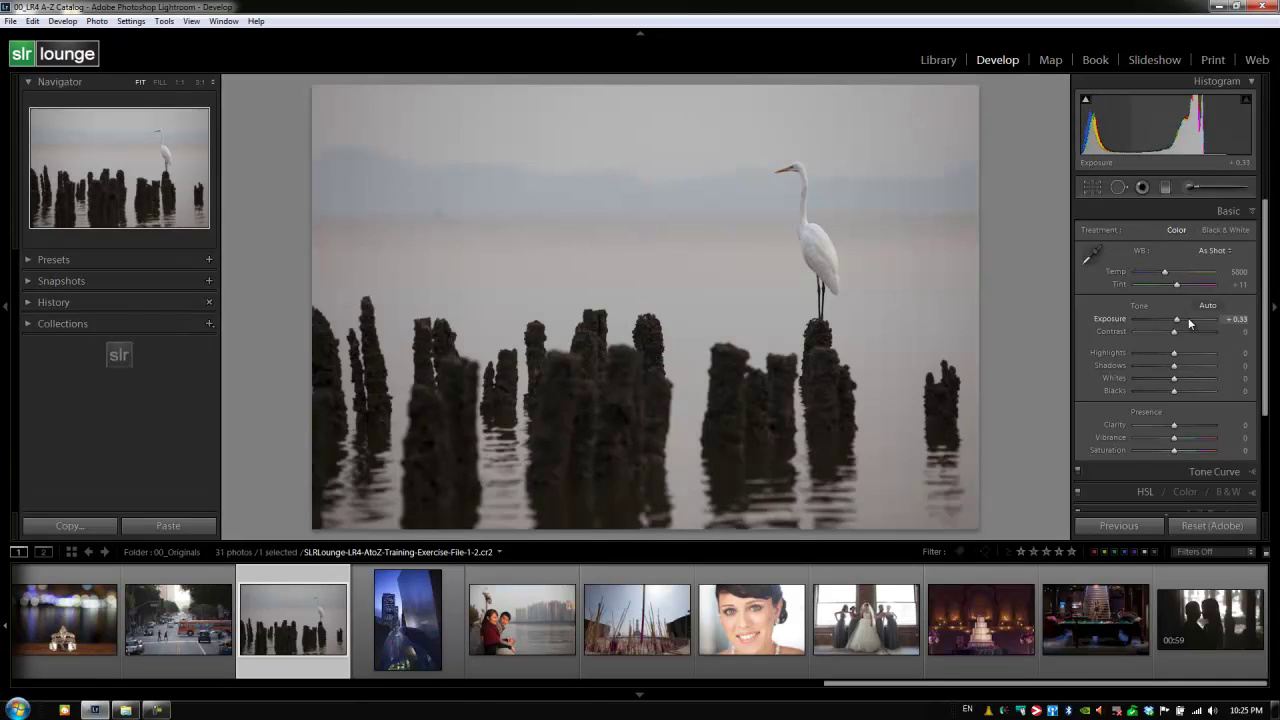
pyautogui.press('Up')
pyautogui.press('Up')
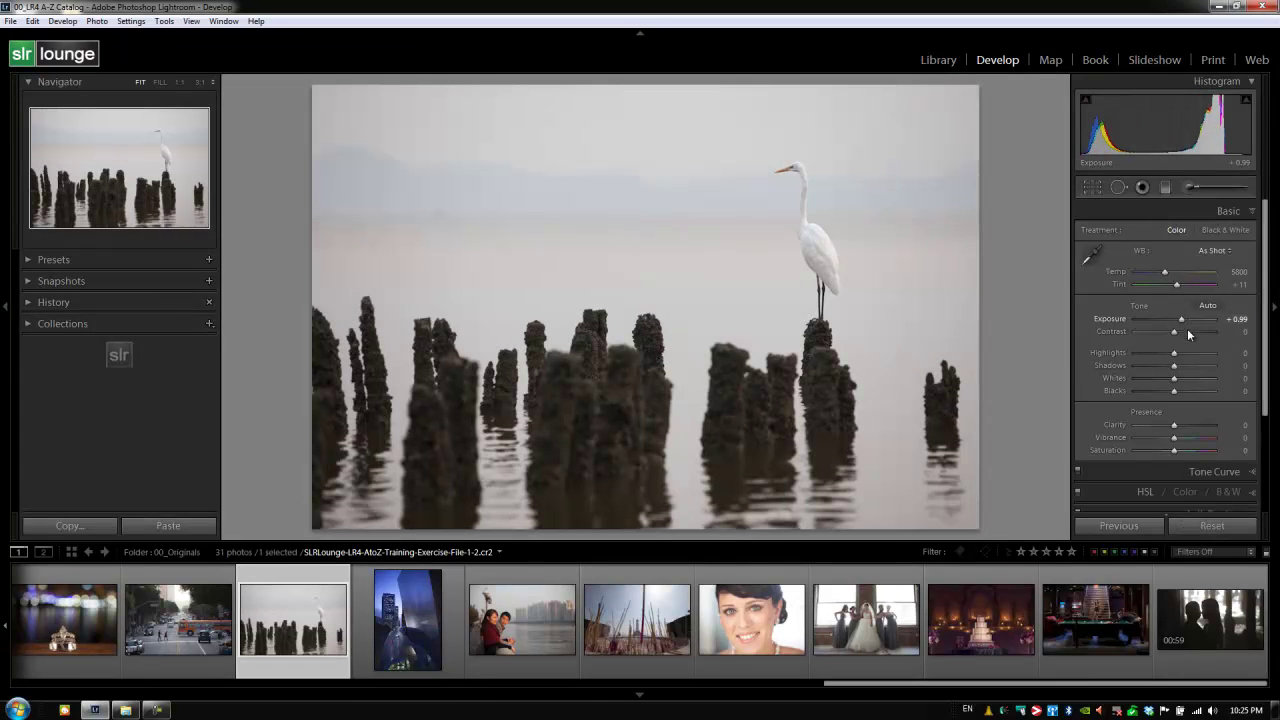
pyautogui.press('Up')
pyautogui.press('Up')
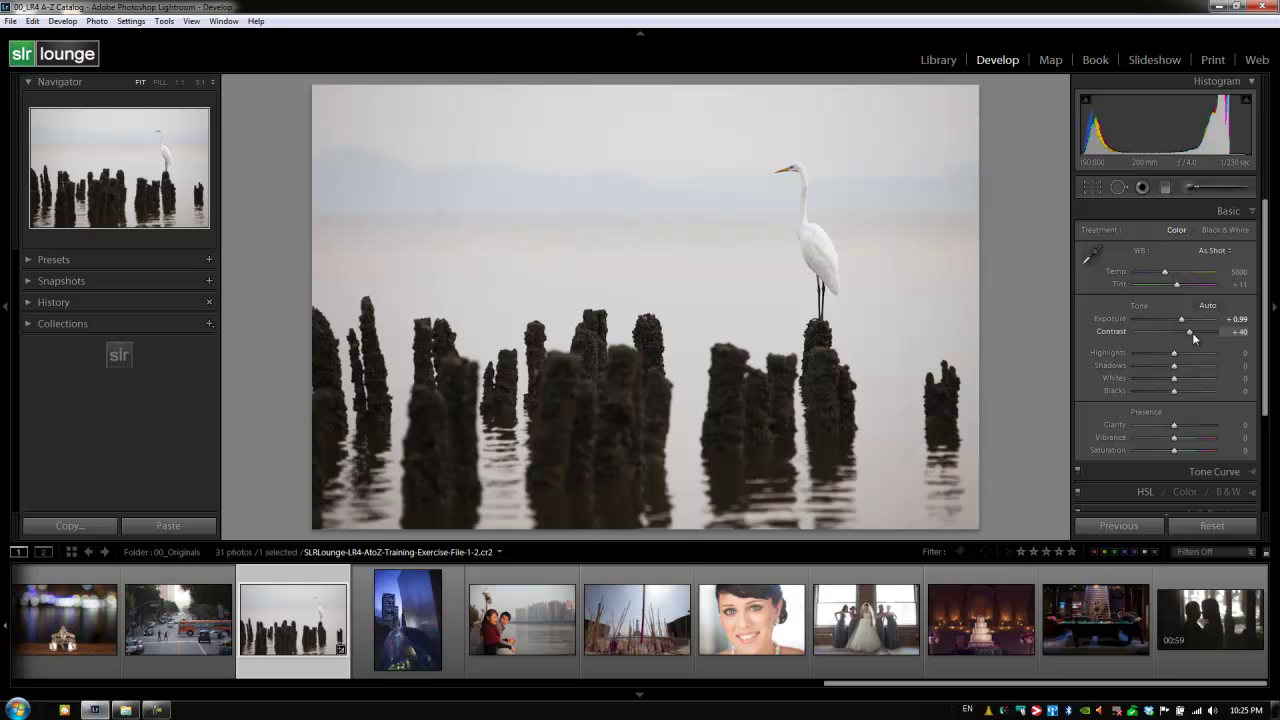
pyautogui.press('Up')
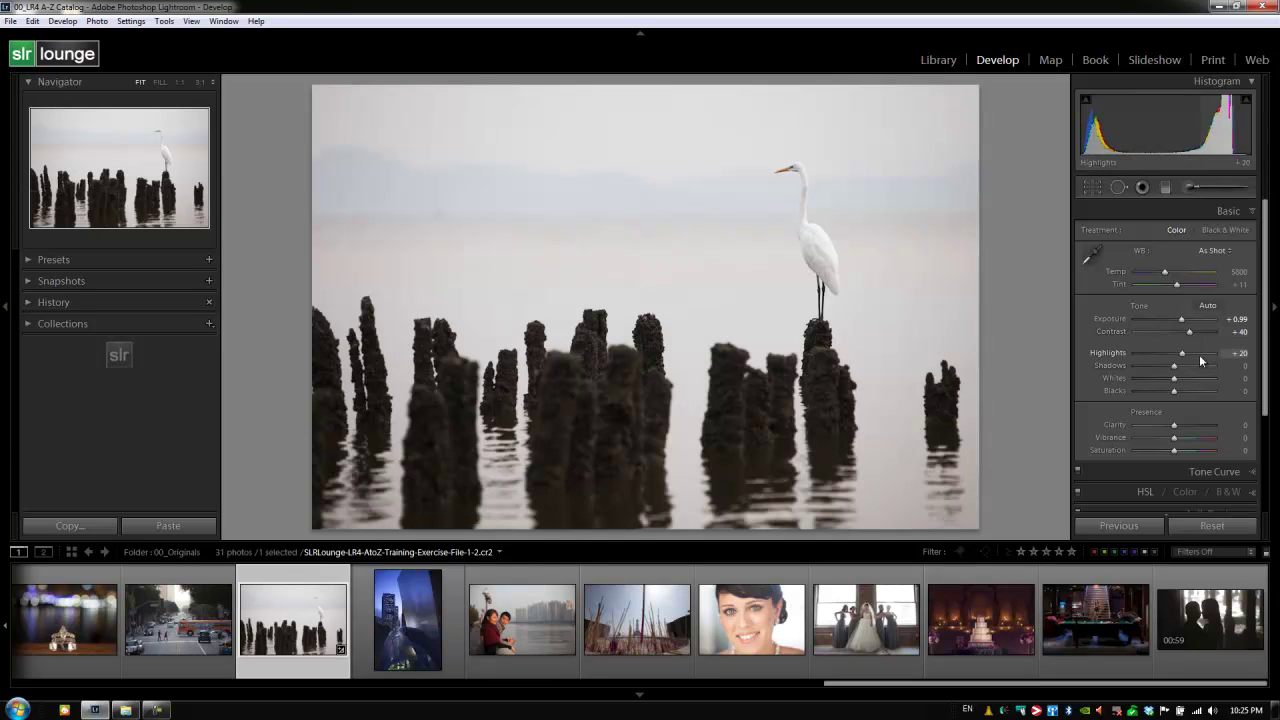
# Lower Shadows to -20, set Whites to +15 and Blacks to -10.
pyautogui.press('Down')
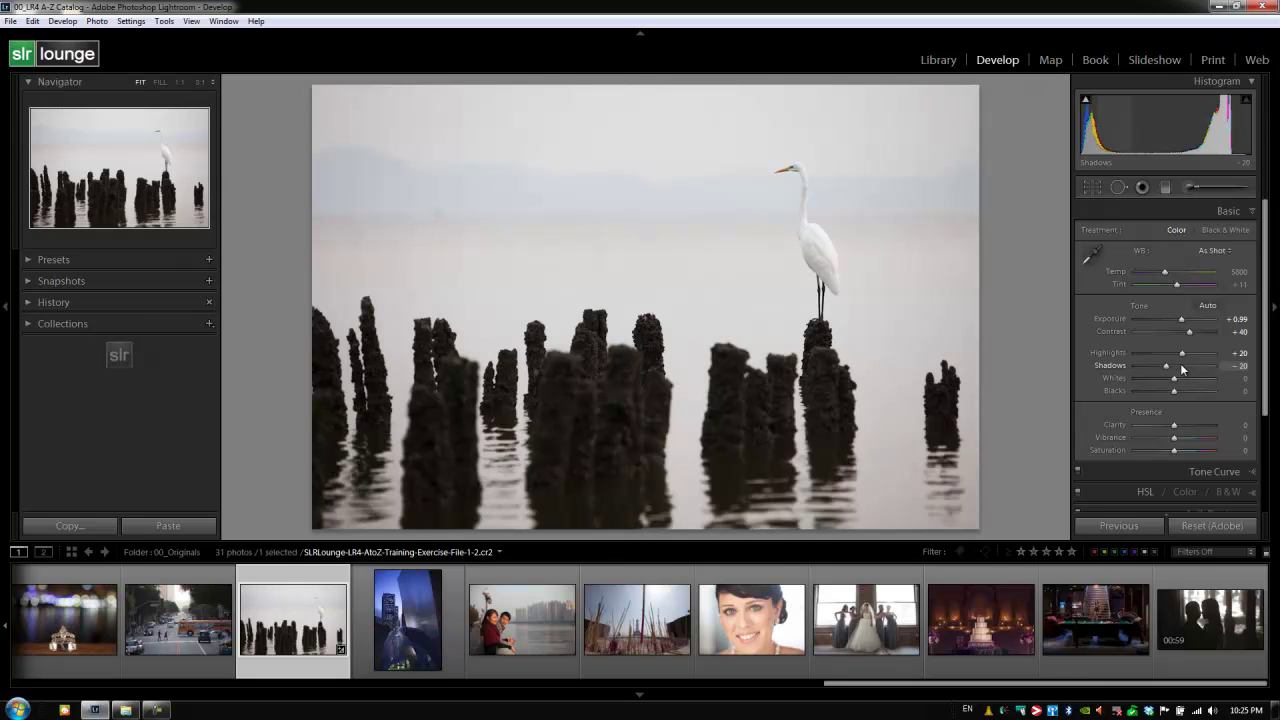
pyautogui.press('Up')
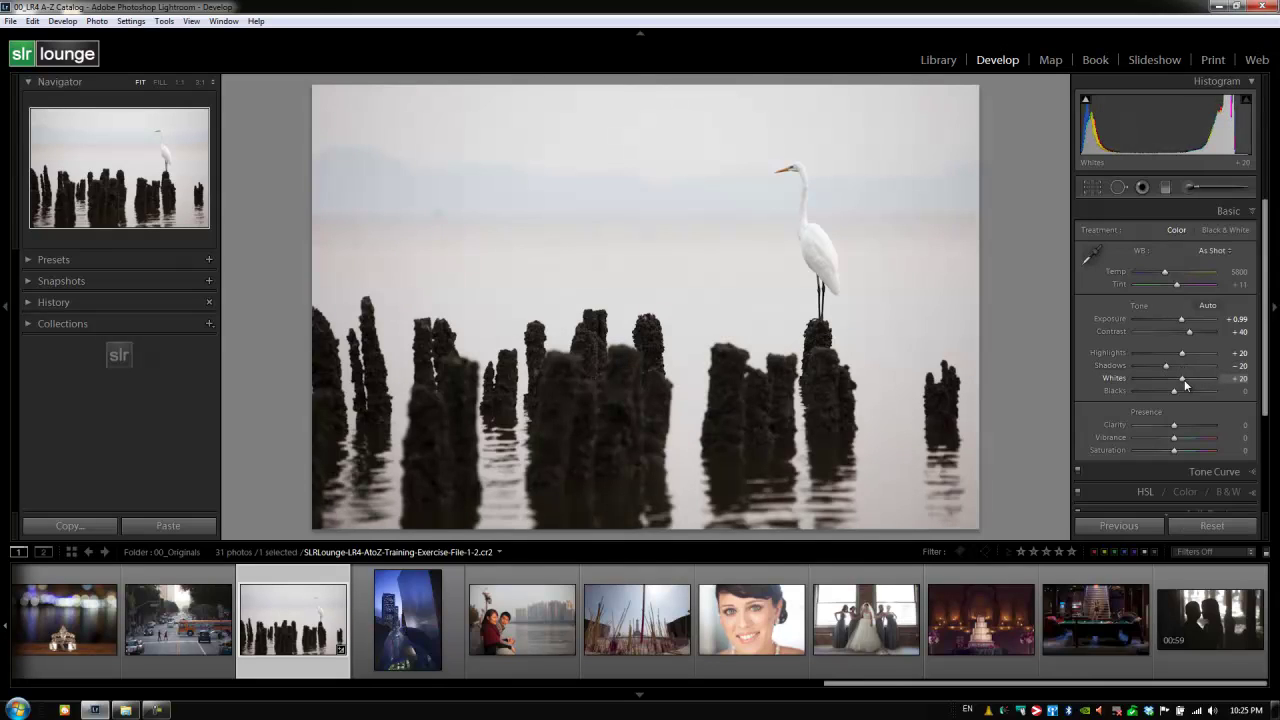
pyautogui.press('Down')
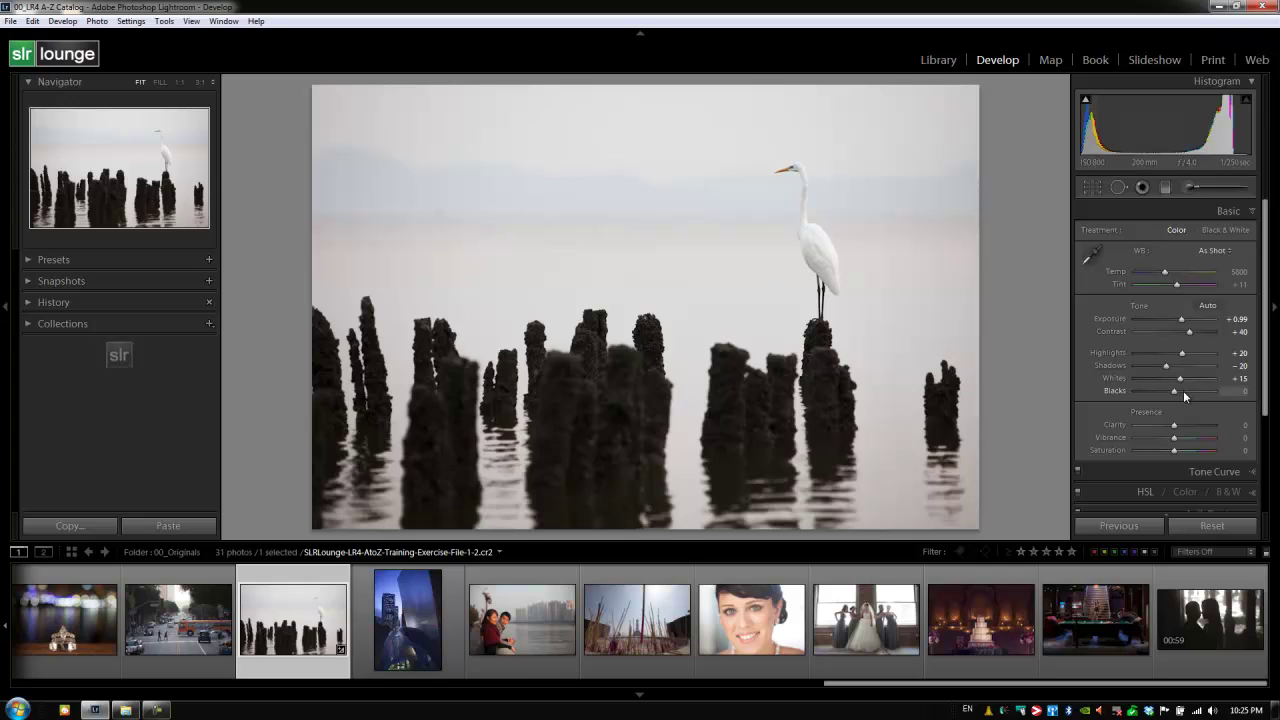
pyautogui.press('Down')
pyautogui.press('Down')
# Set the egret photo's white balance Temp to 5600.
pyautogui.press('shift')
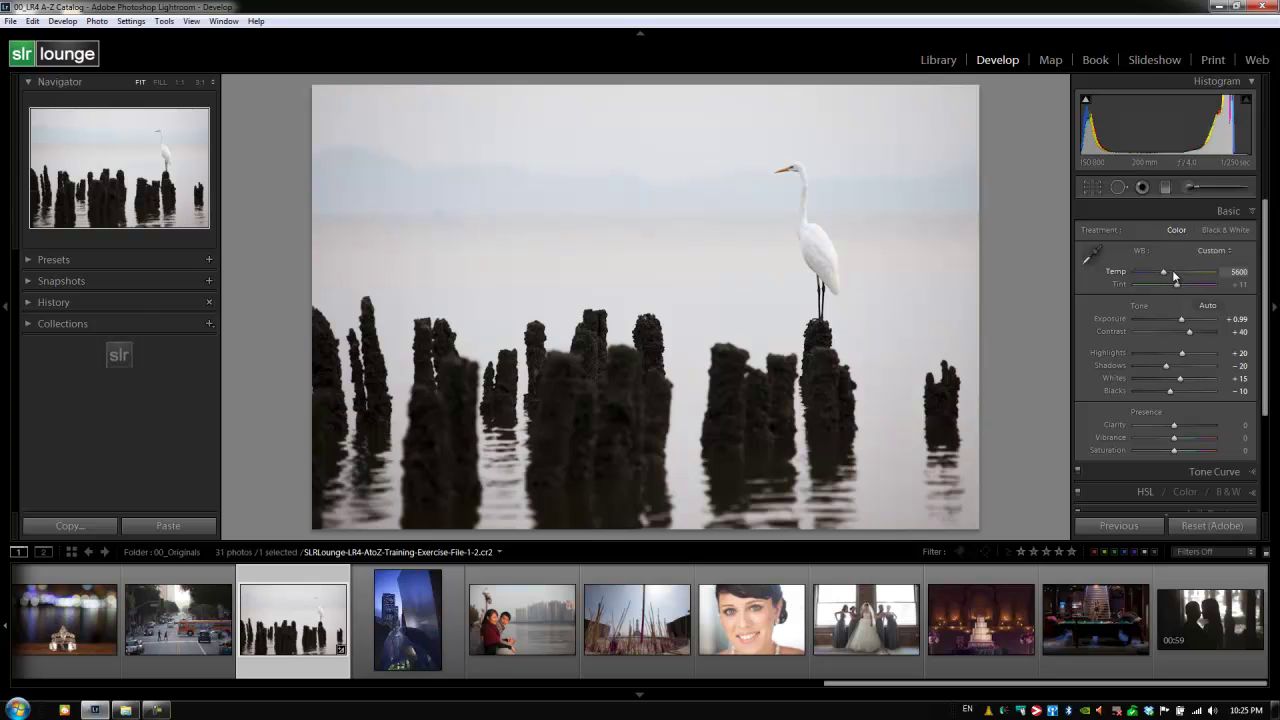
pyautogui.write('6000')
pyautogui.press('Return')
pyautogui.hotkey('shift', 'Down')
pyautogui.hotkey('shift', 'Down')
pyautogui.press('Up')
# Raise Clarity to +40, Vibrance to +20 and Contrast to +60.
pyautogui.click(1185, 429)
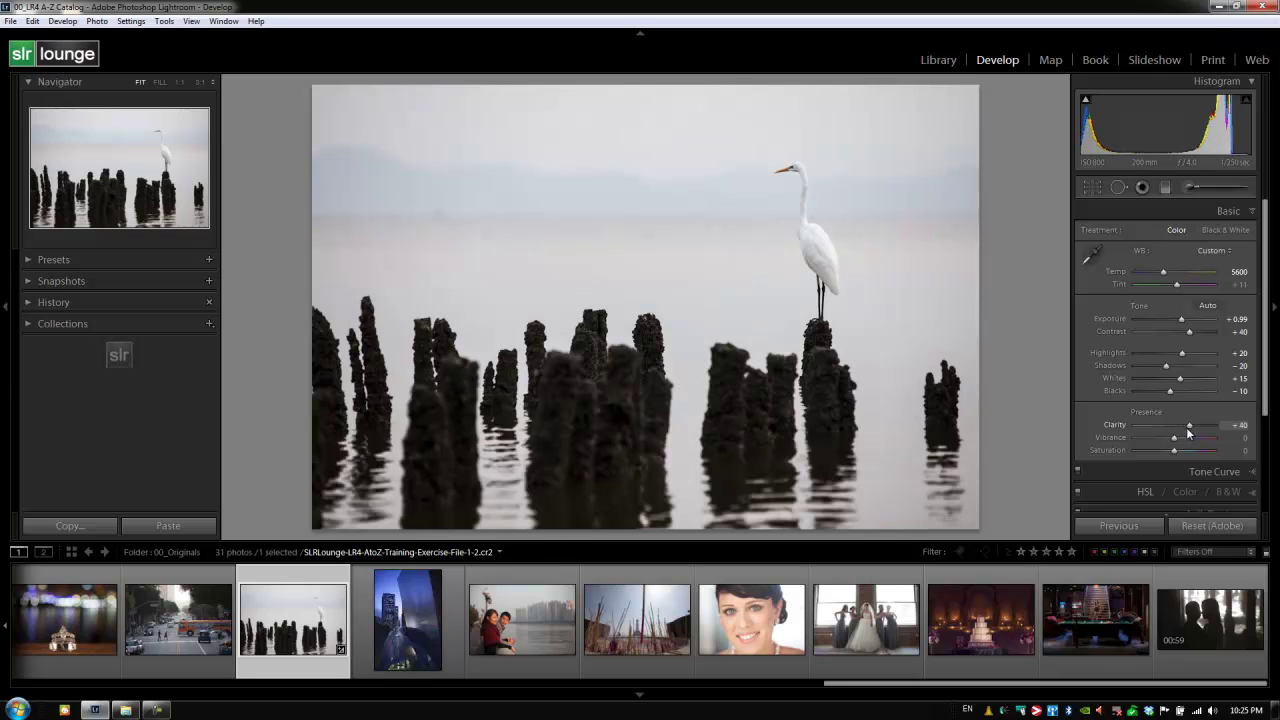
pyautogui.click(1187, 427)
pyautogui.click(1183, 438)
pyautogui.click(1196, 332)
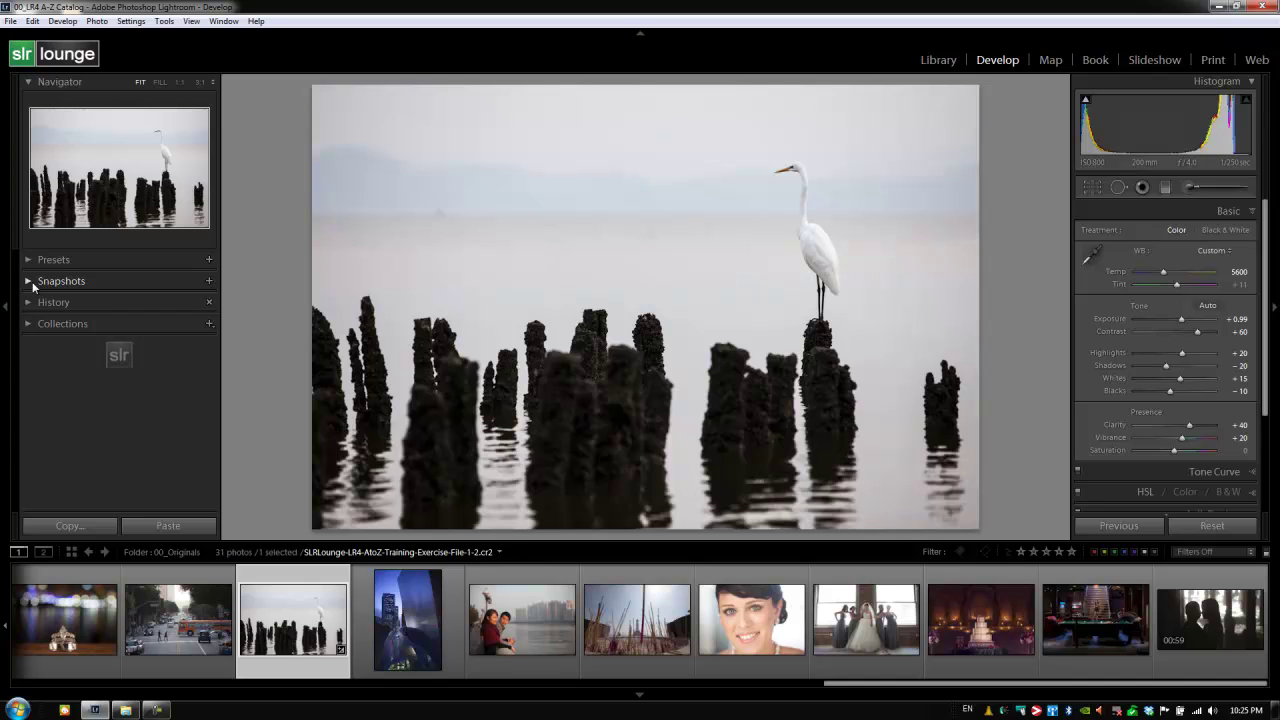
# Add a Snapshots panel entry named 'Basic Color Corrected' for the egret's current edit.
pyautogui.click(210, 281)
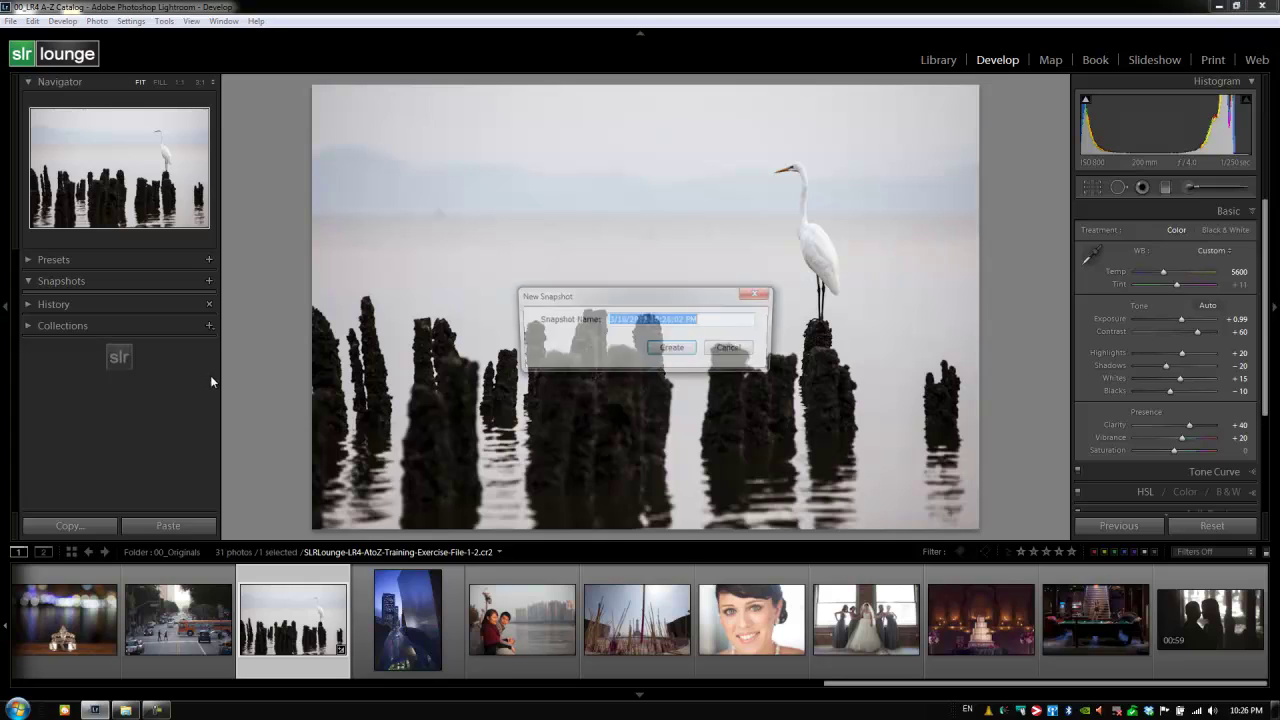
pyautogui.write('B')
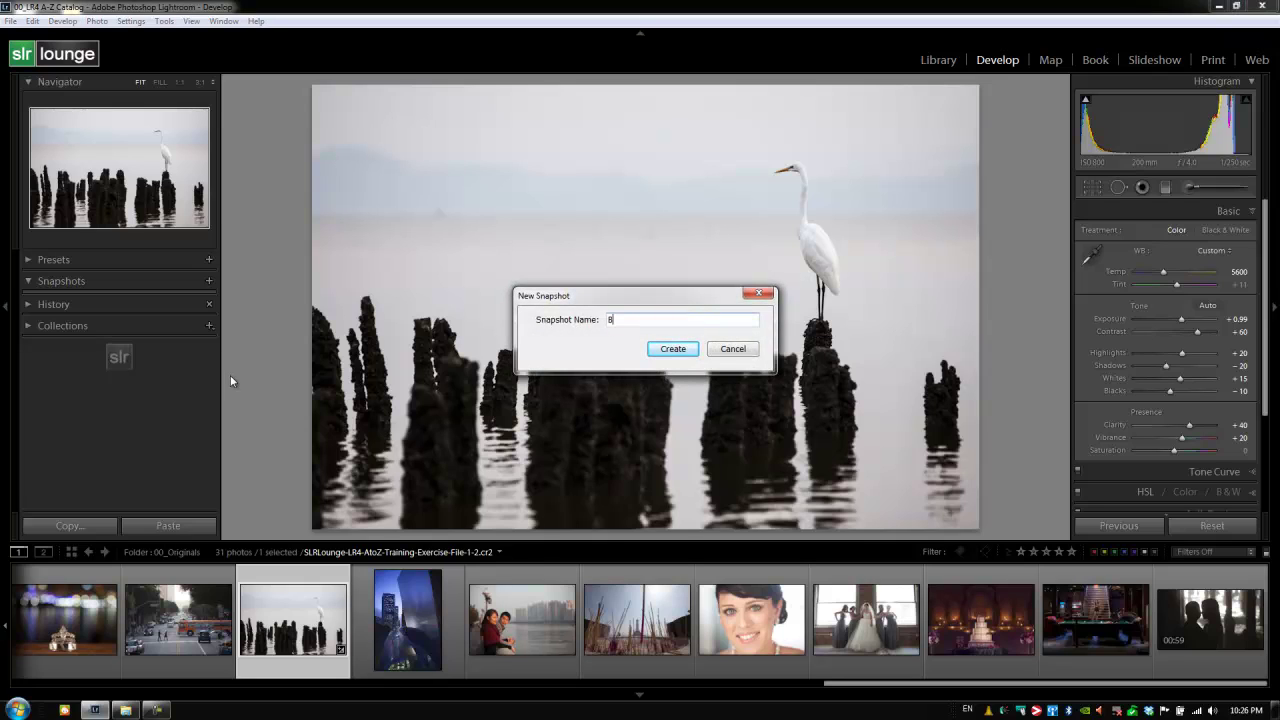
pyautogui.write('asic Color Corrected')
pyautogui.press('Return')
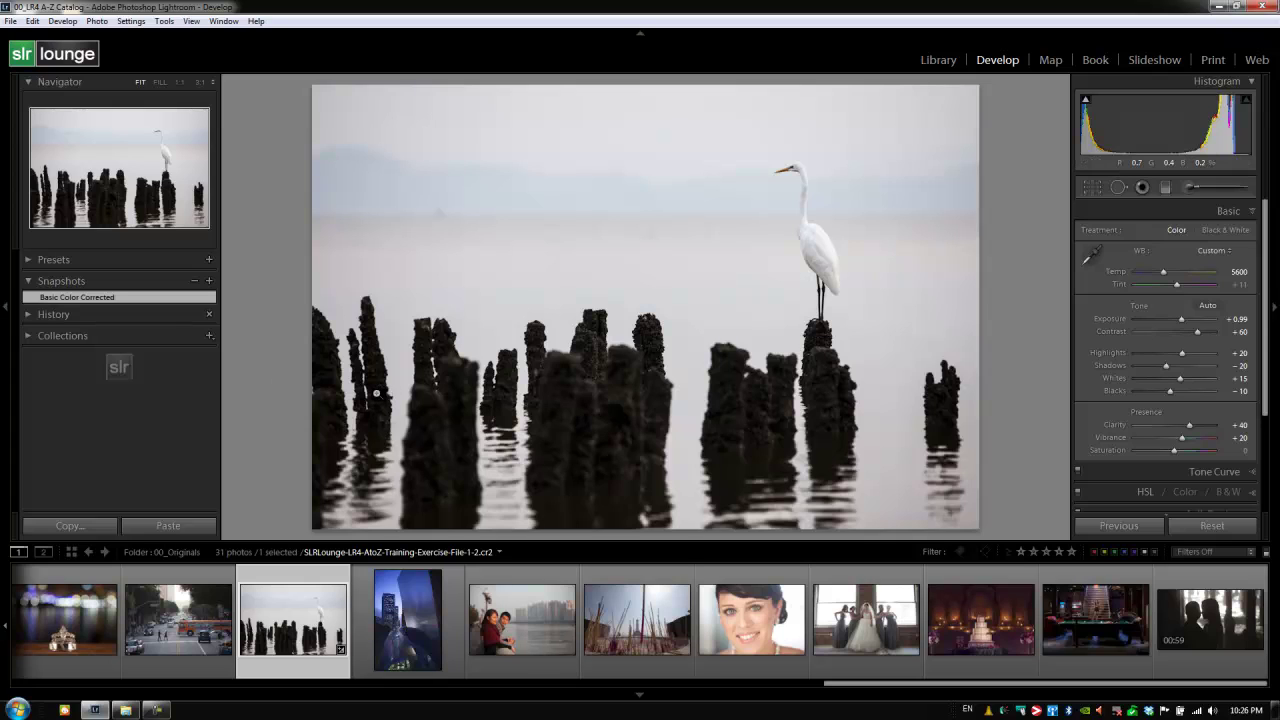
# Switch the egret to Black & White with V, then set Exposure +1.12, Blacks -30, Clarity +60.
pyautogui.press('v')
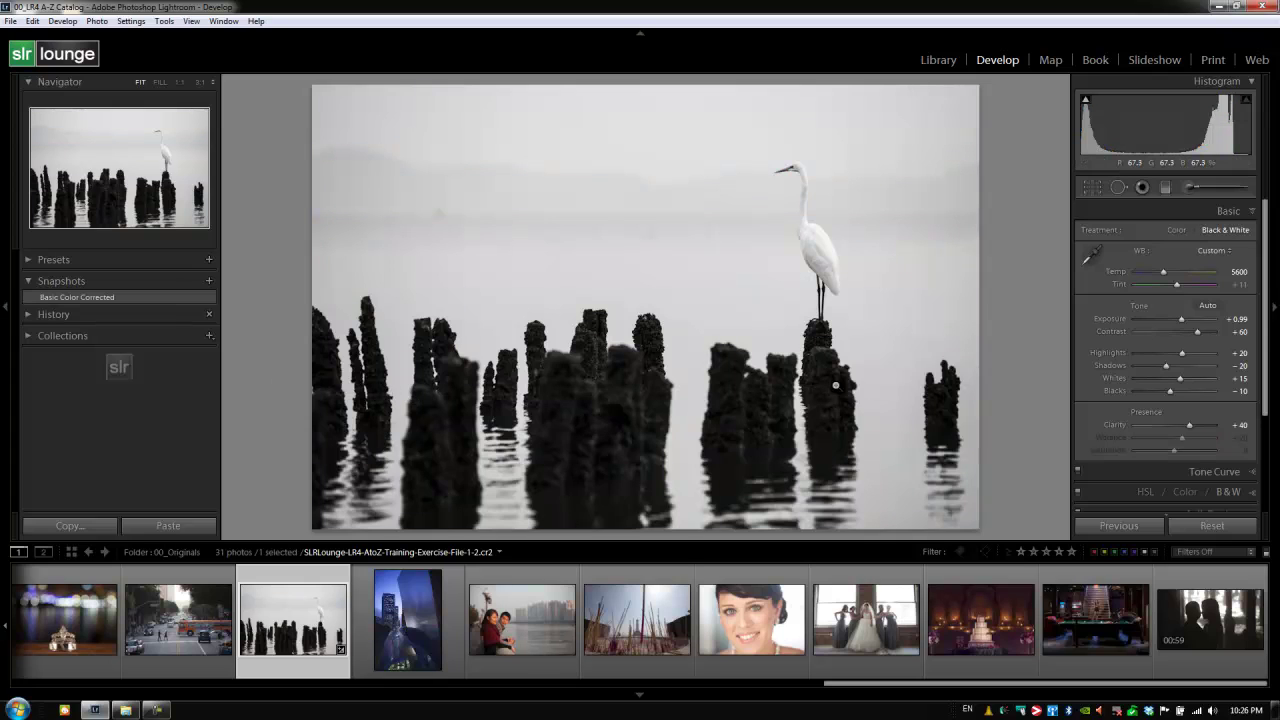
pyautogui.moveTo(1181, 319); pyautogui.dragTo(1184, 320)
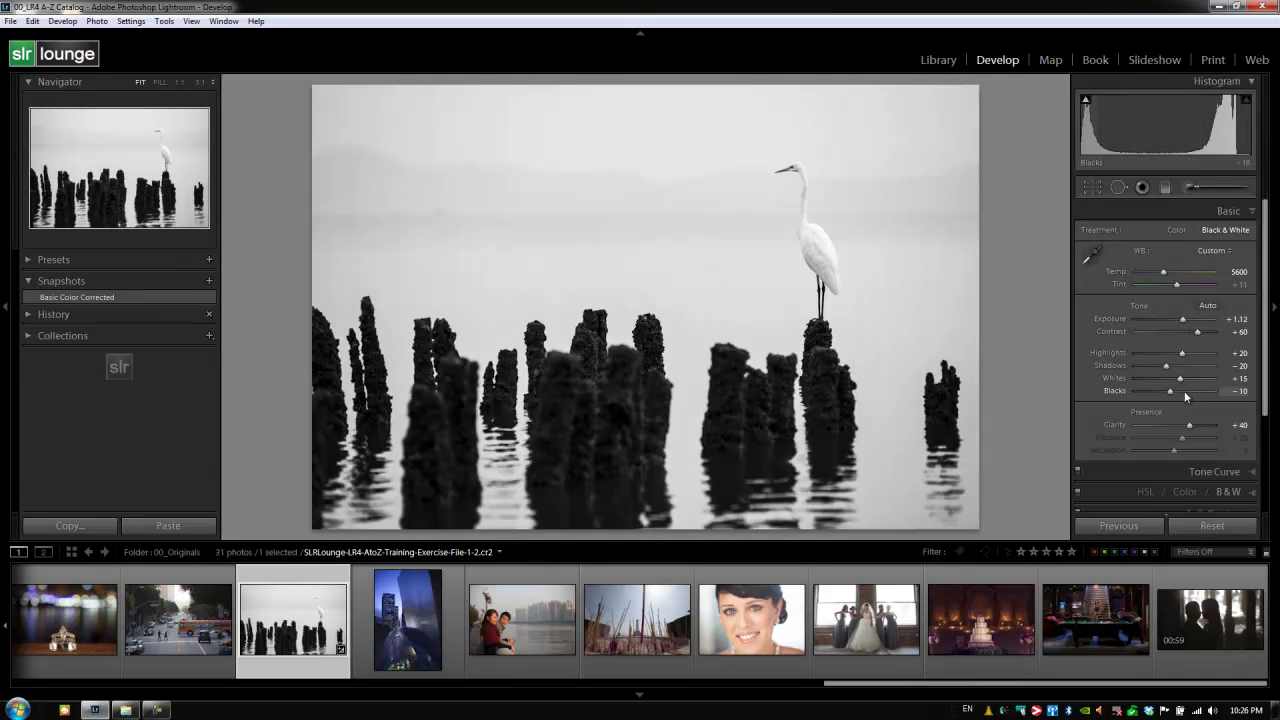
pyautogui.moveTo(1186, 390); pyautogui.dragTo(1184, 390)
pyautogui.press('Down')
pyautogui.press('Down')
pyautogui.press('Down')
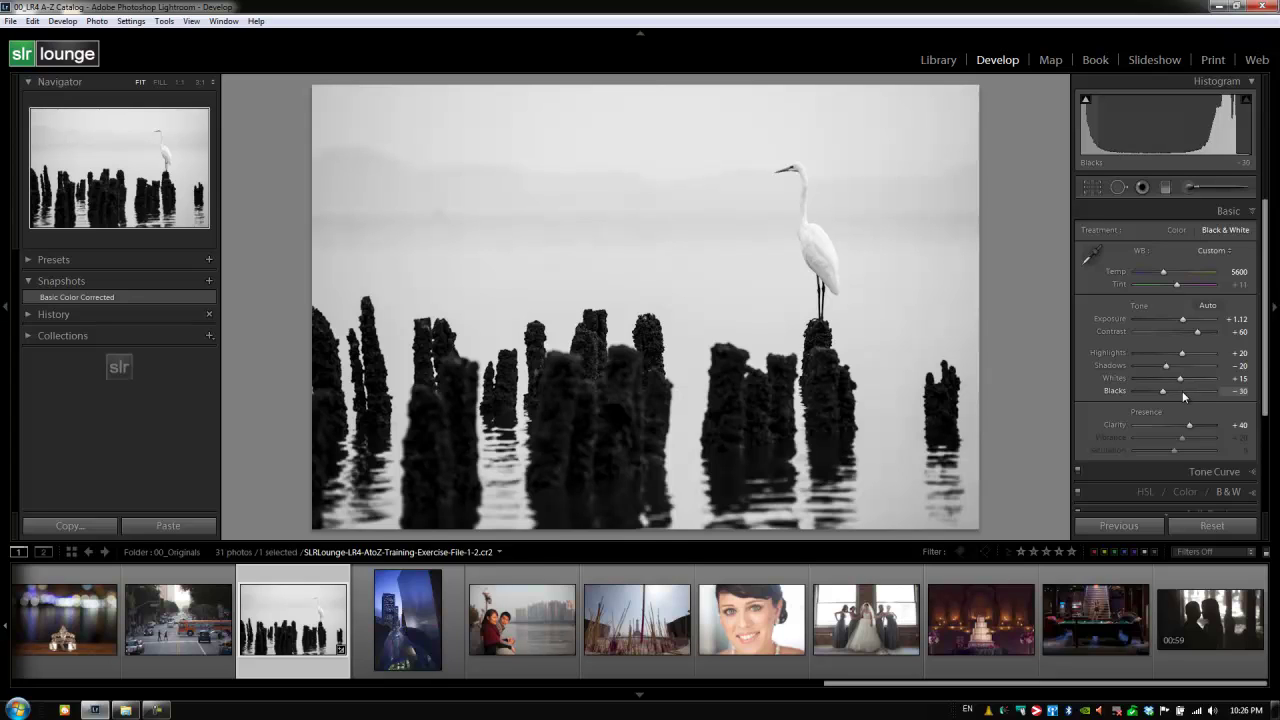
pyautogui.moveTo(1191, 424); pyautogui.dragTo(1197, 428)
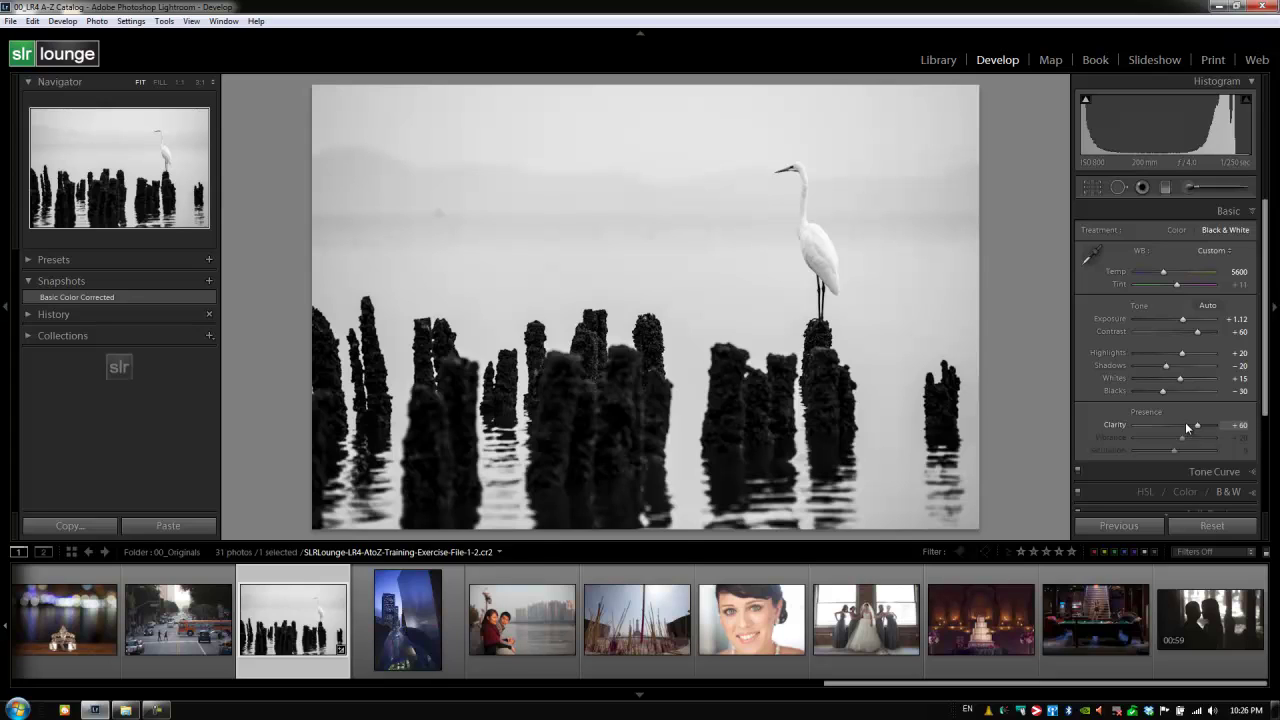
# Add a second snapshot named 'Black and White' capturing the monochrome edit.
pyautogui.click(214, 284)
pyautogui.write('B')
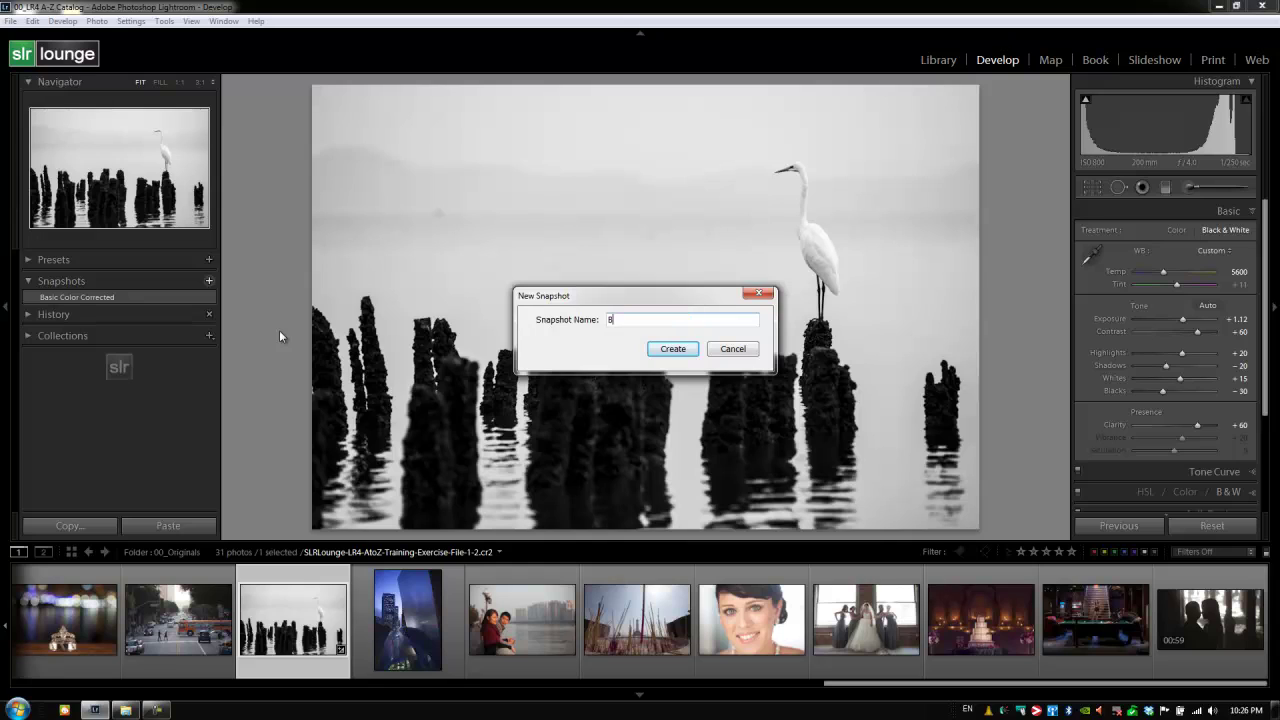
pyautogui.write('lack and White')
pyautogui.press('Return')
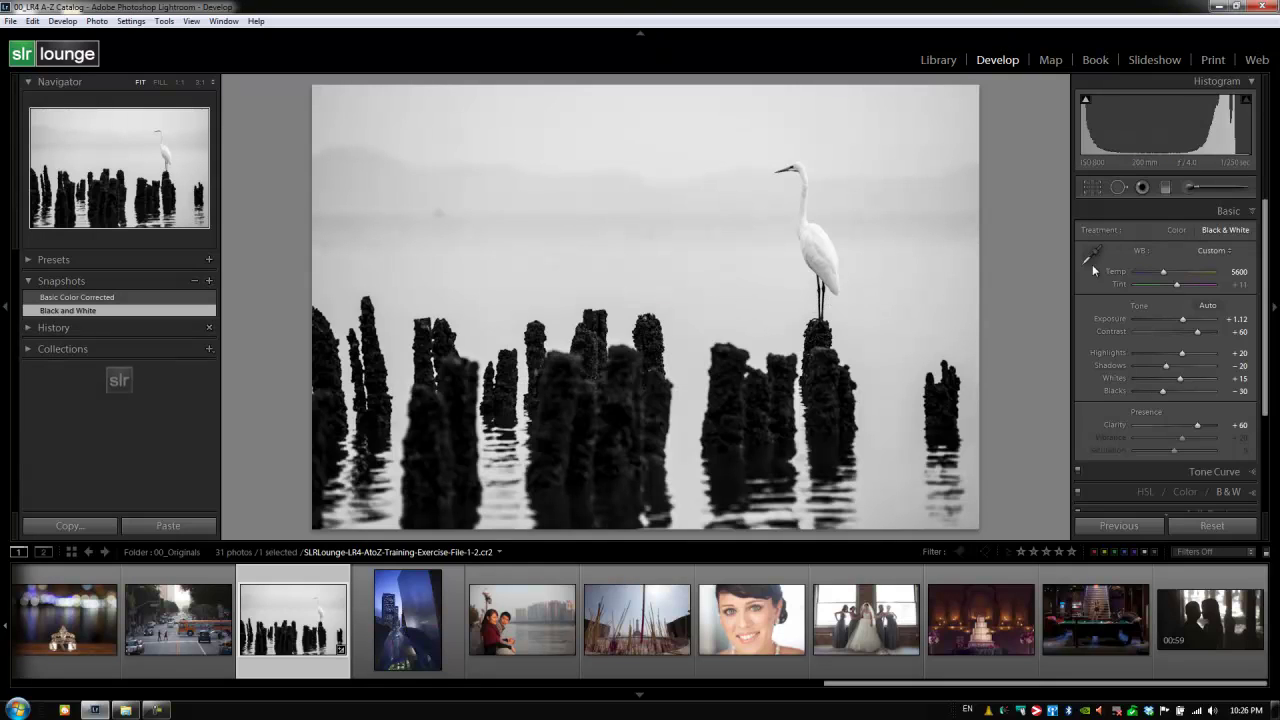
# In Split Toning, tint the highlights a warm sepia at hue 64, saturation 25.
pyautogui.click(1254, 211)
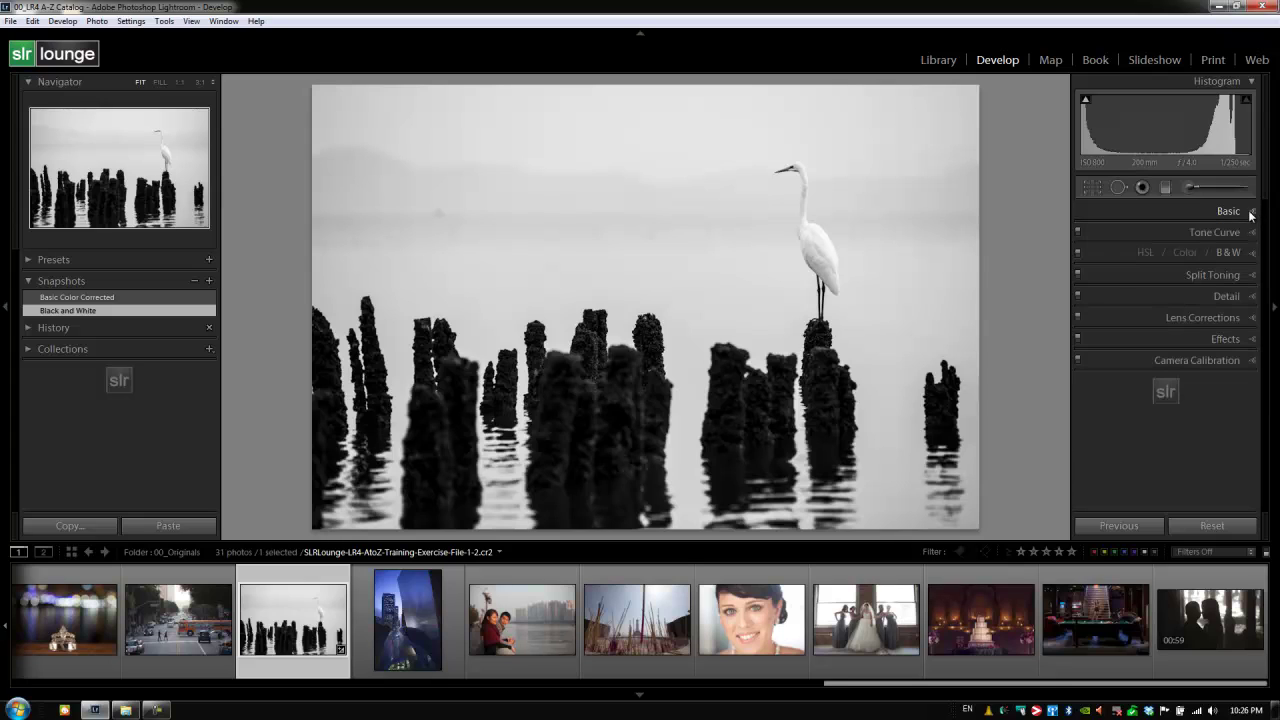
pyautogui.click(1245, 284)
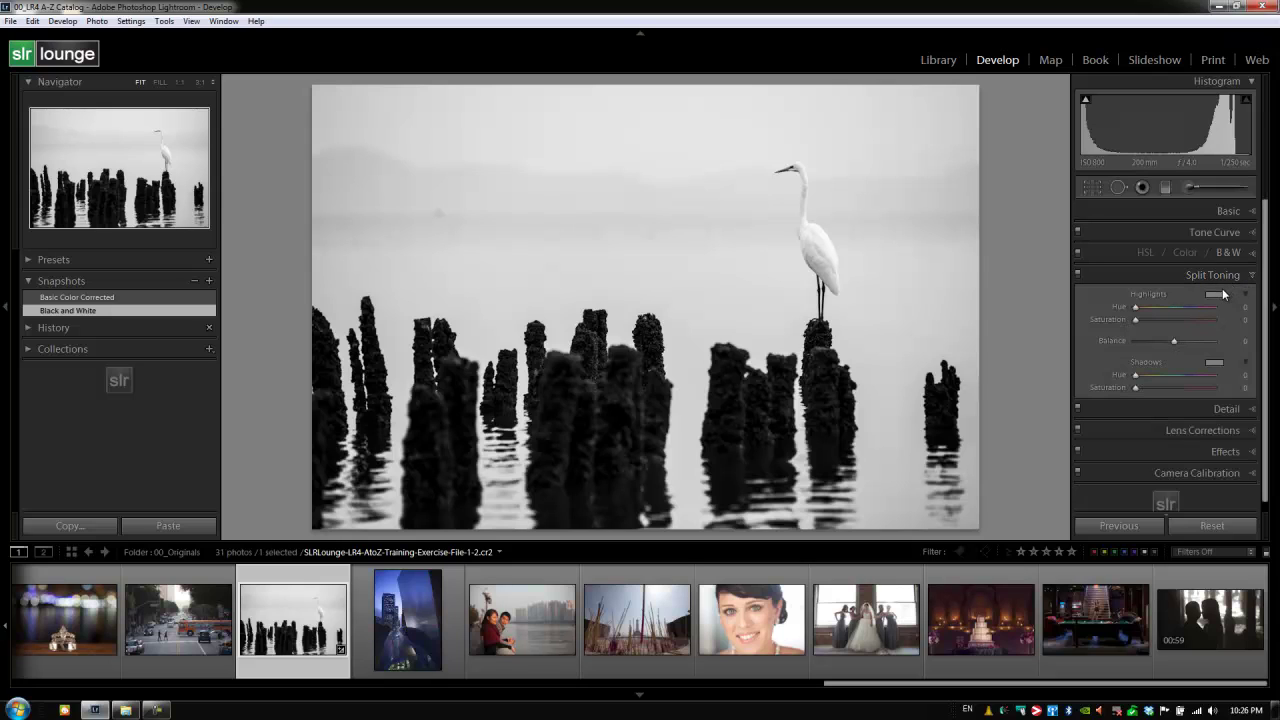
pyautogui.click(1218, 296)
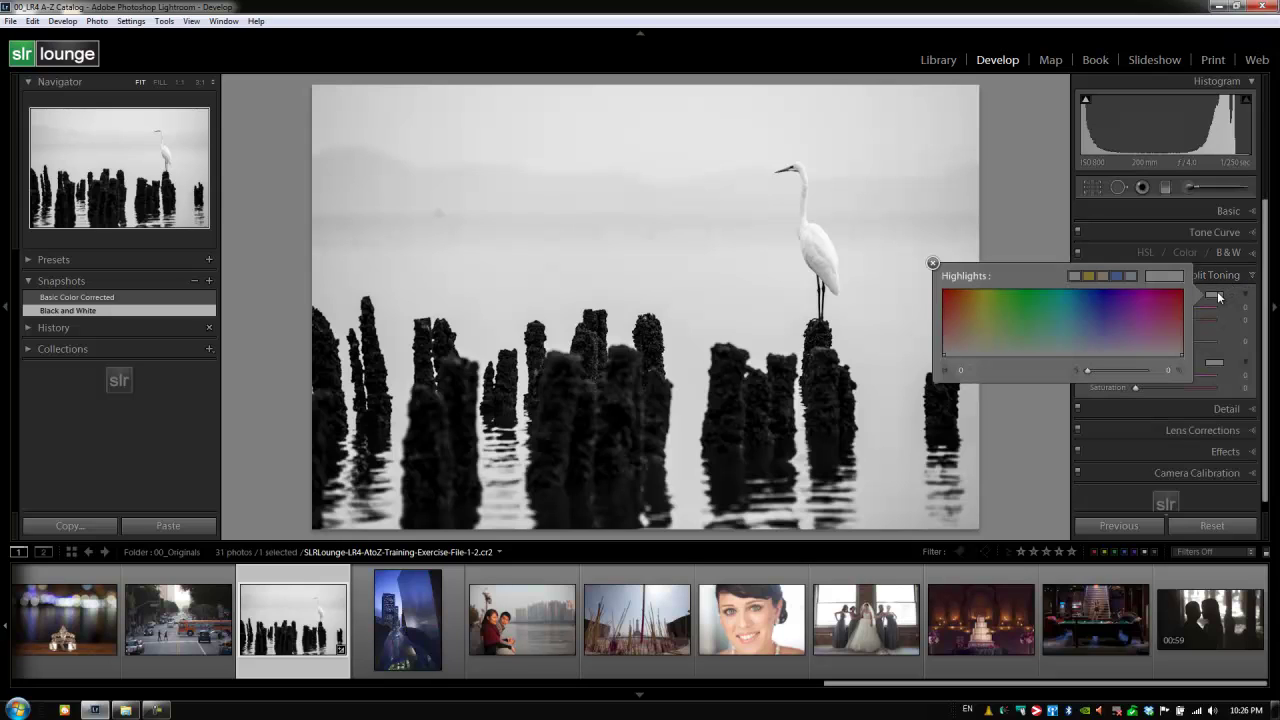
pyautogui.click(970, 336)
pyautogui.click(981, 338)
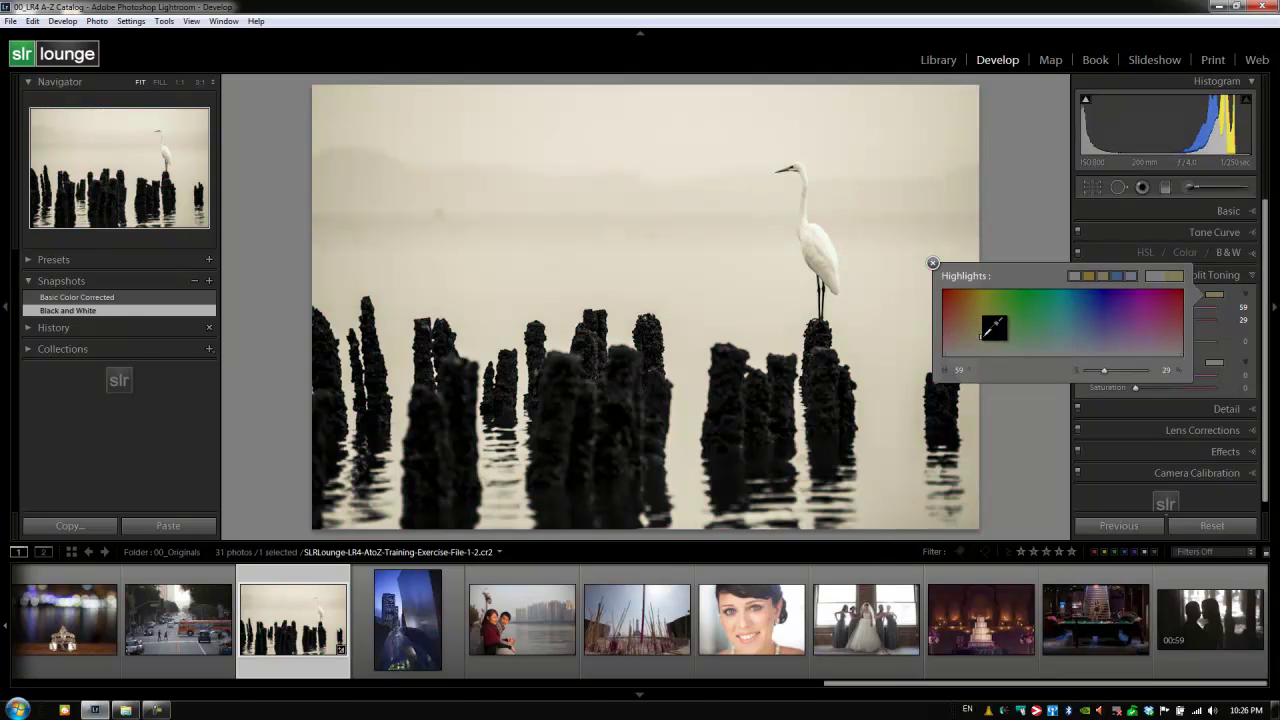
pyautogui.moveTo(982, 339); pyautogui.dragTo(986, 341)
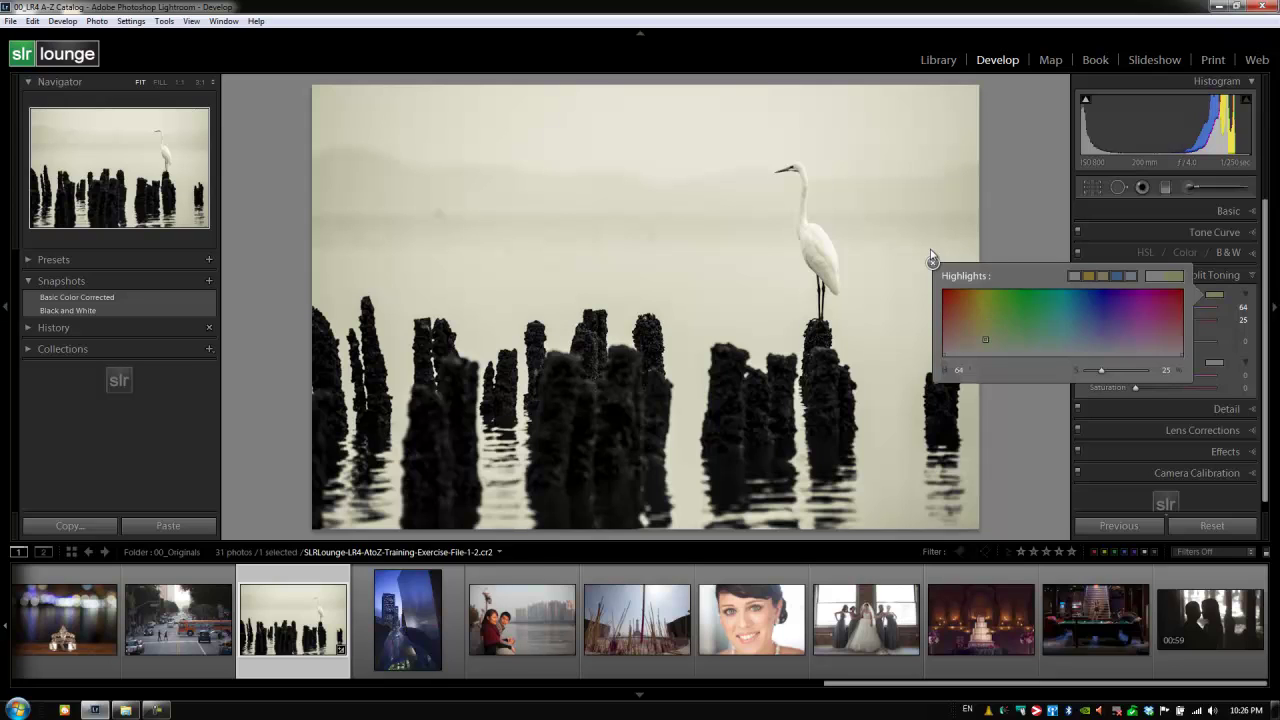
pyautogui.click(933, 263)
# Tint the shadows warm brown at hue 7, saturation 23, and set Balance to +36.
pyautogui.click(1214, 361)
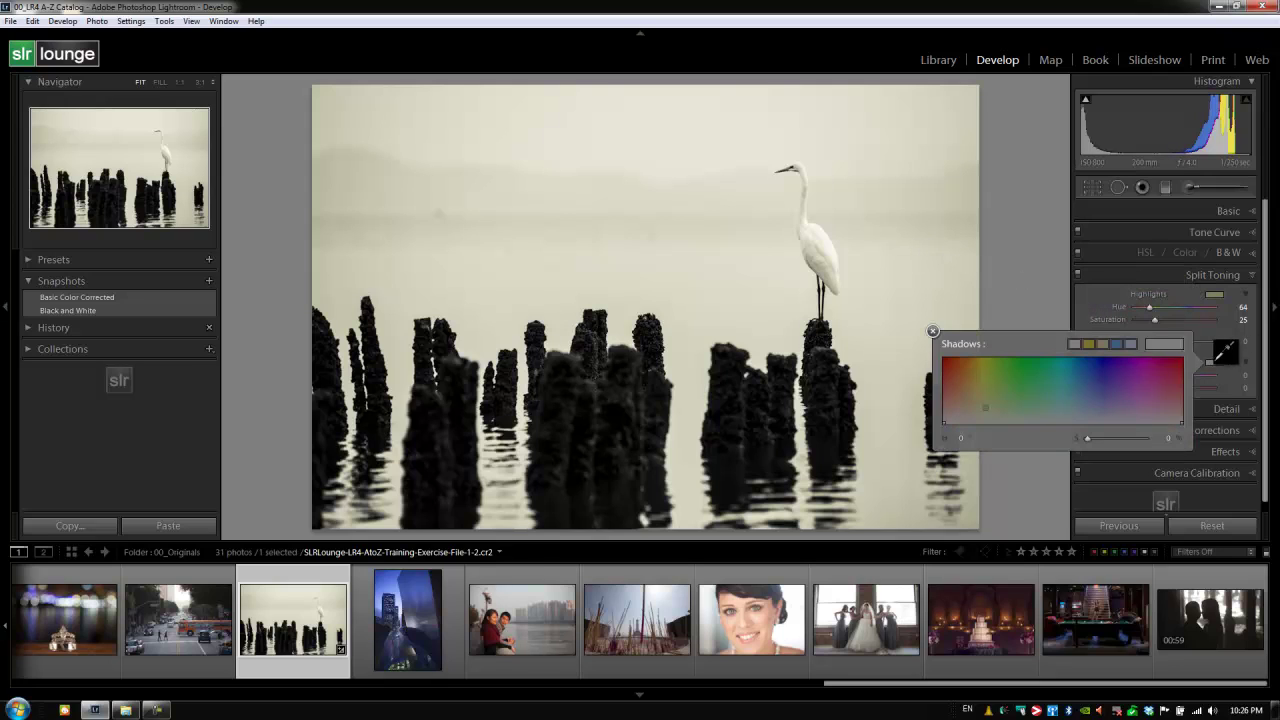
pyautogui.click(1101, 405)
pyautogui.moveTo(1101, 406); pyautogui.dragTo(949, 409)
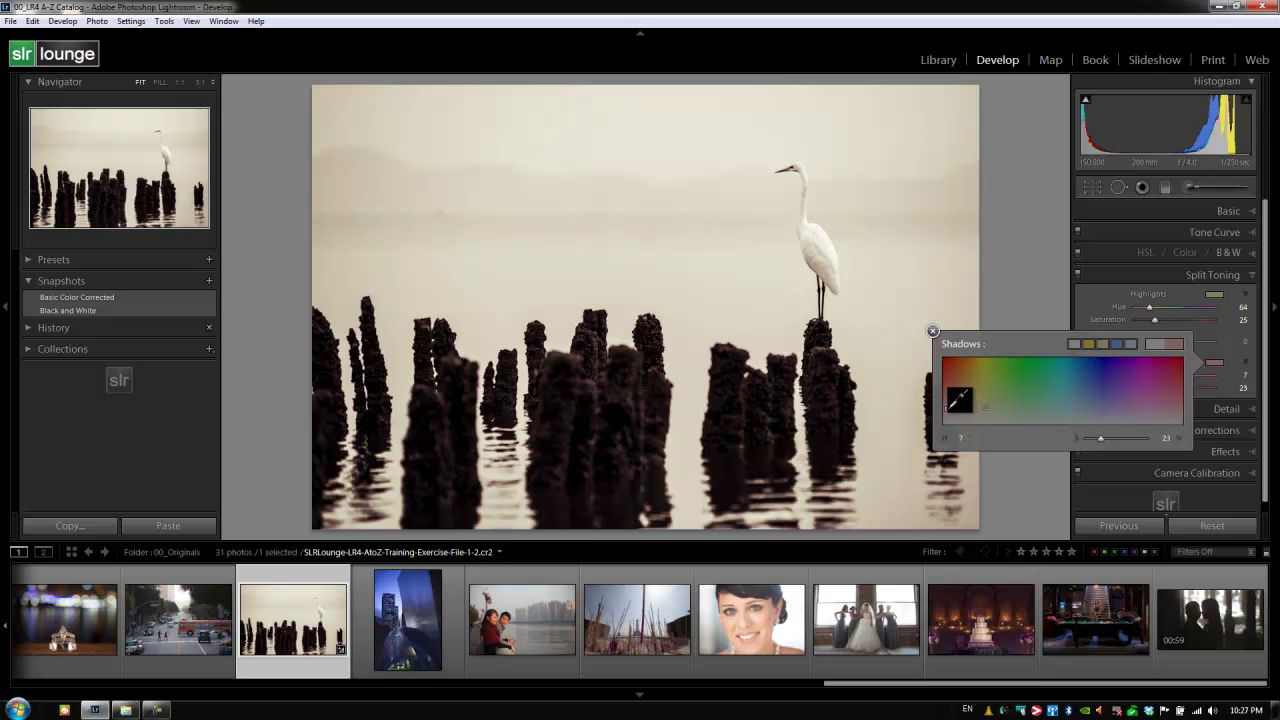
pyautogui.click(1170, 350)
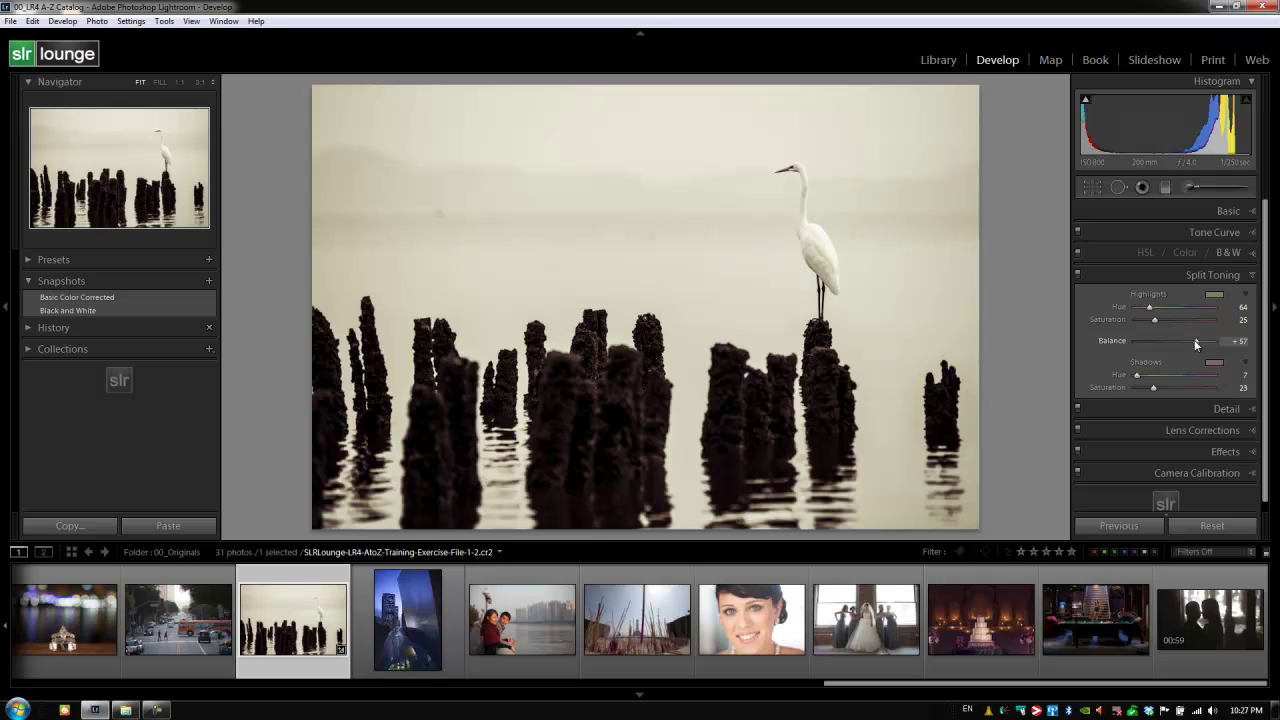
pyautogui.moveTo(1200, 339)
pyautogui.mouseDown()
pyautogui.moveTo(1150, 342)
pyautogui.moveTo(1183, 342)
pyautogui.mouseUp()
# Create a third snapshot named 'B&W Duotoned' capturing the split-toned edit.
pyautogui.click(209, 281)
pyautogui.write('B&W')
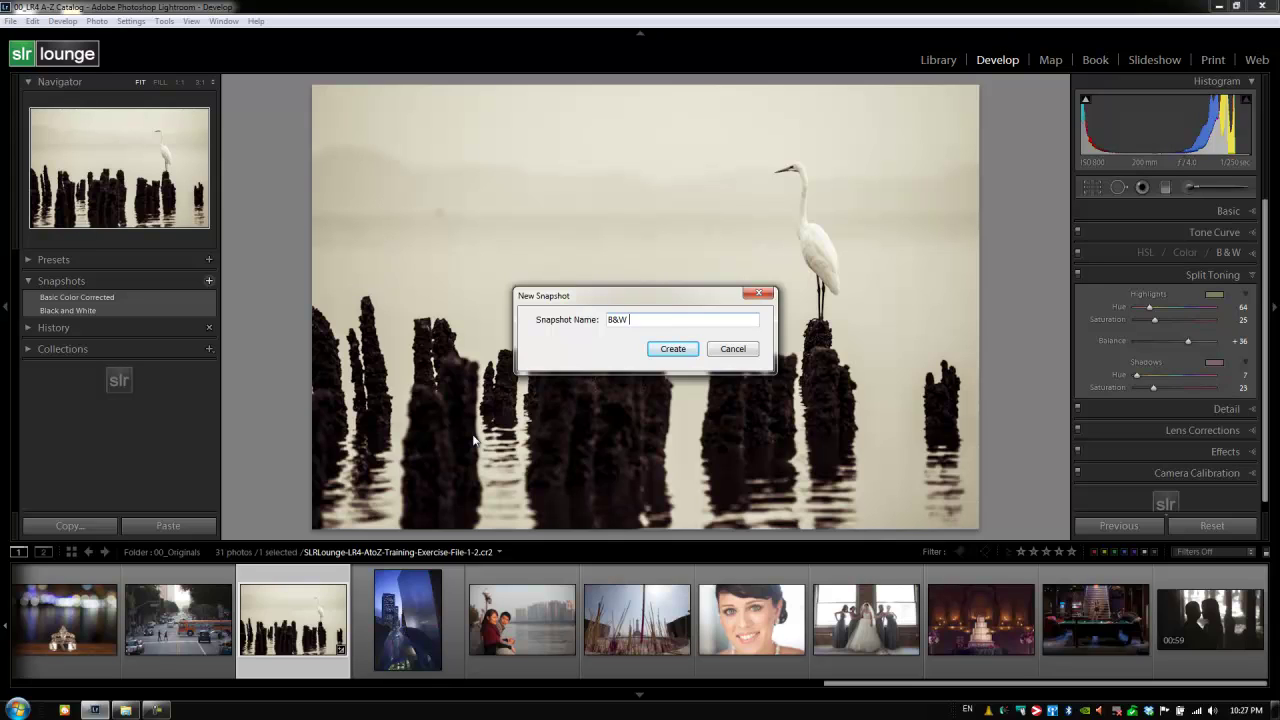
pyautogui.write(' Duotoned')
pyautogui.click(672, 348)
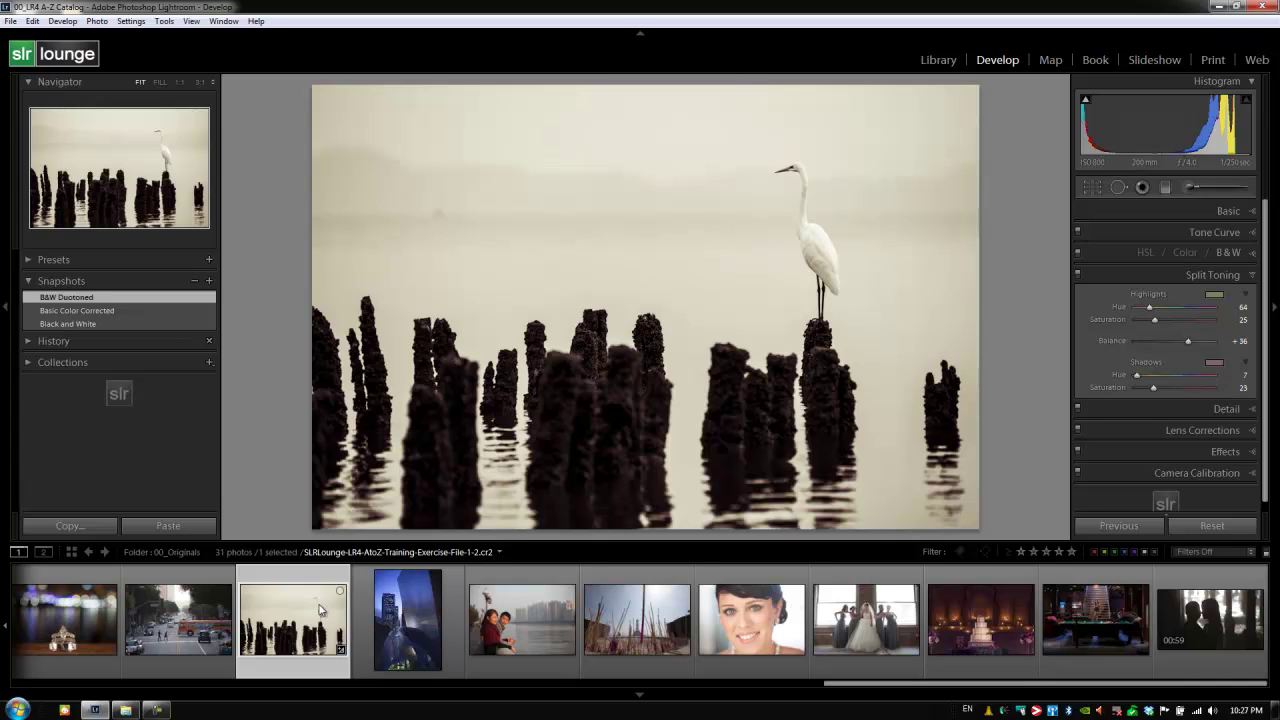
pyautogui.click(164, 311)
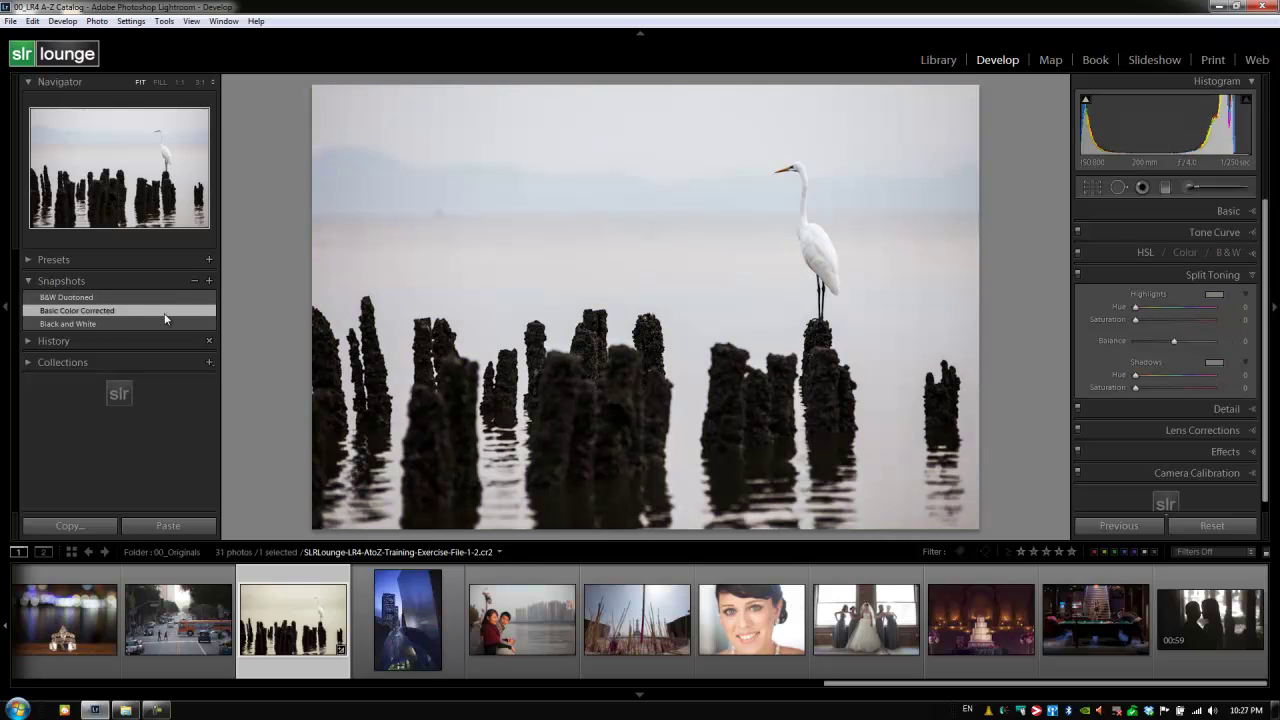
pyautogui.click(100, 324)
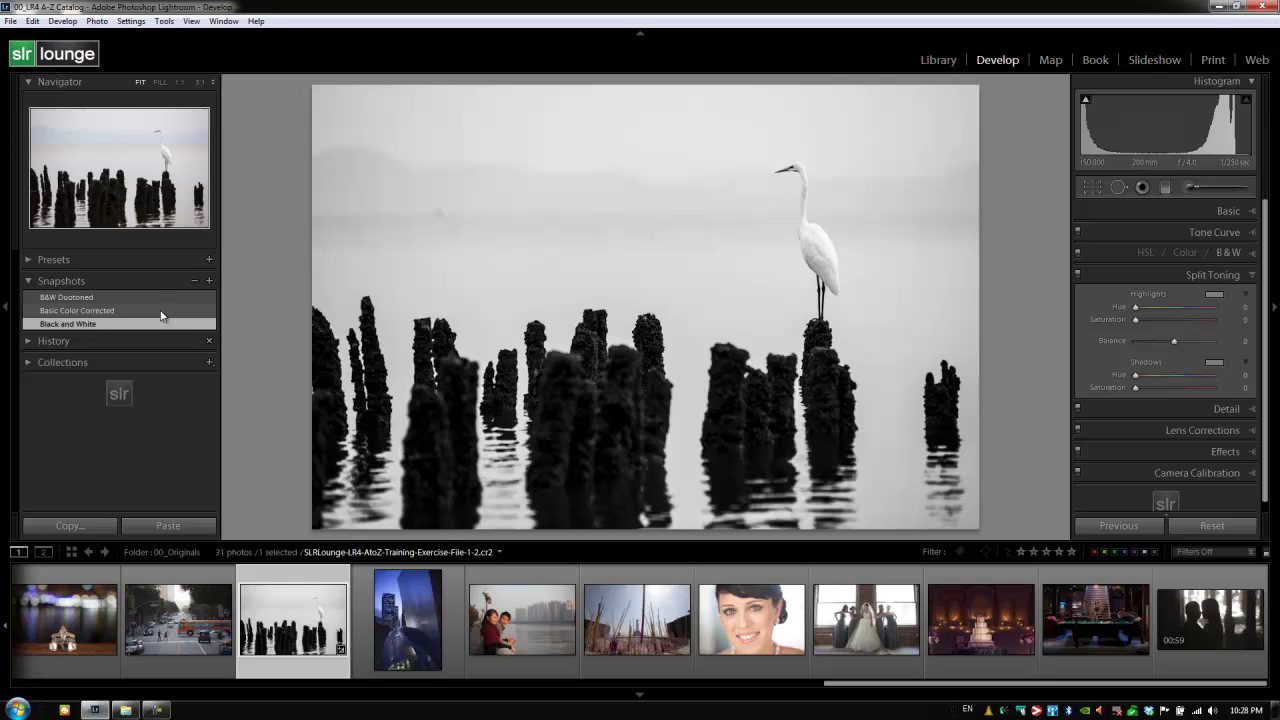
pyautogui.click(129, 297)
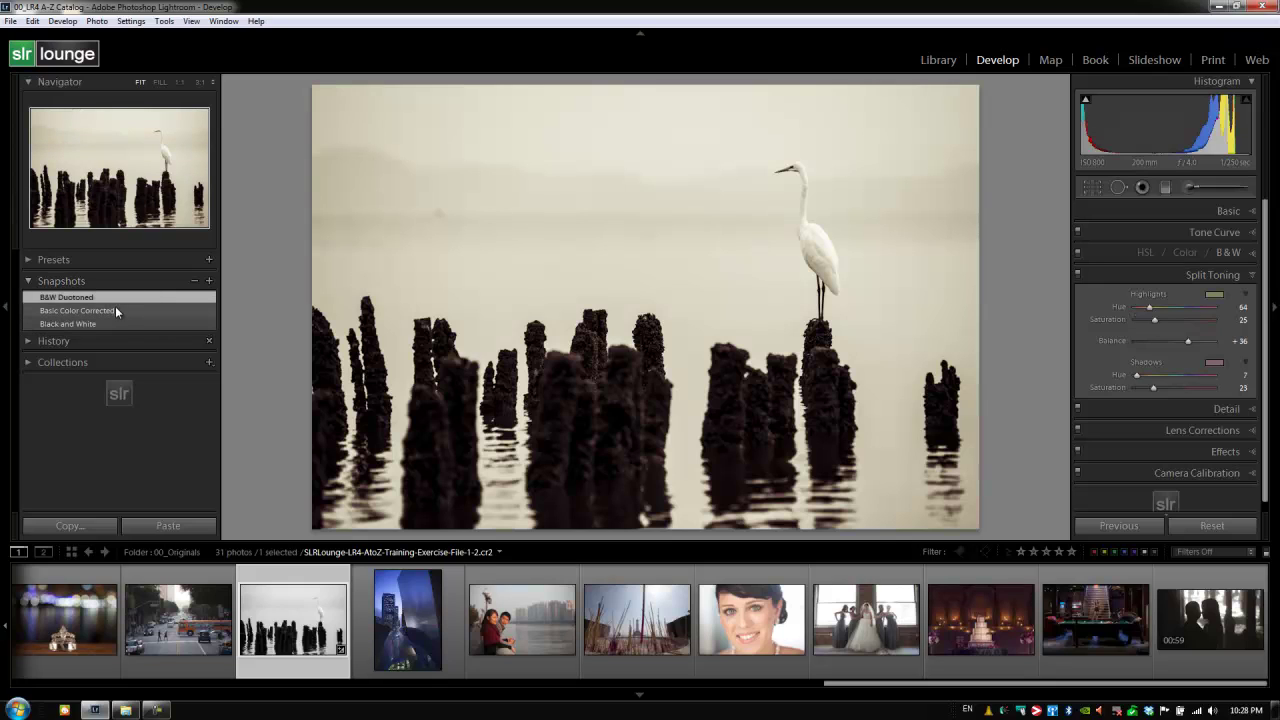
pyautogui.click(113, 308)
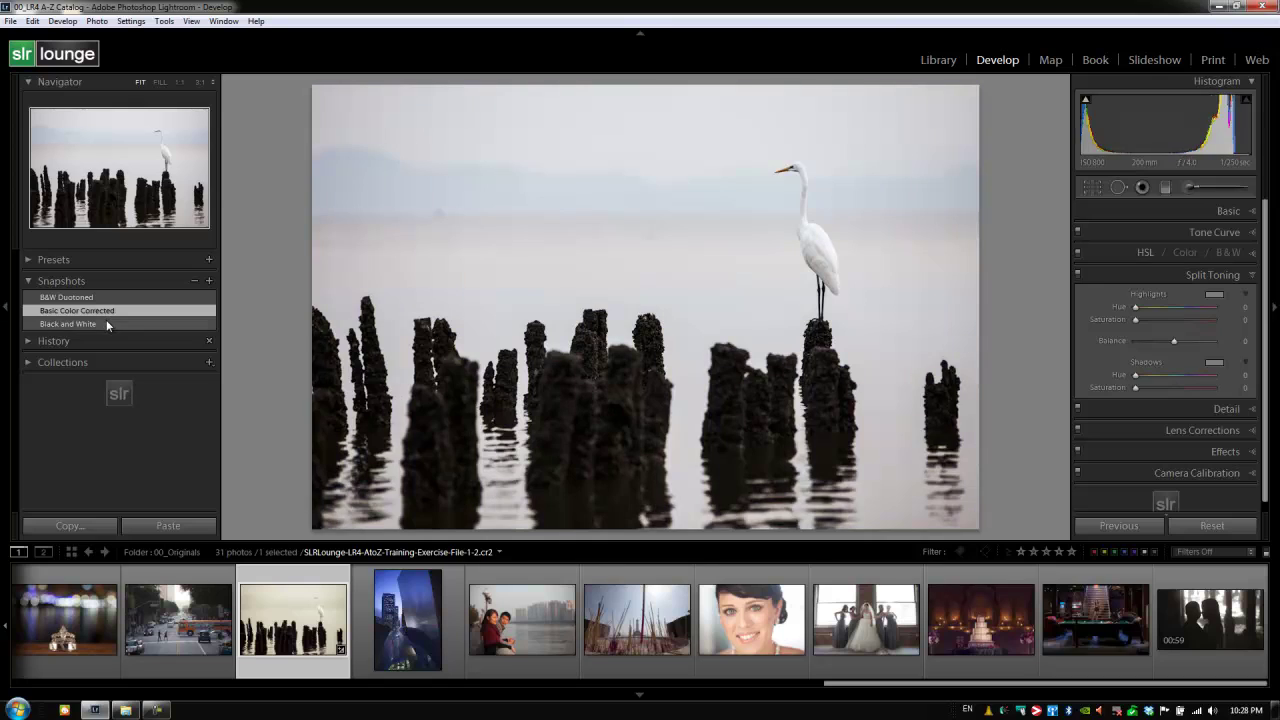
pyautogui.click(107, 324)
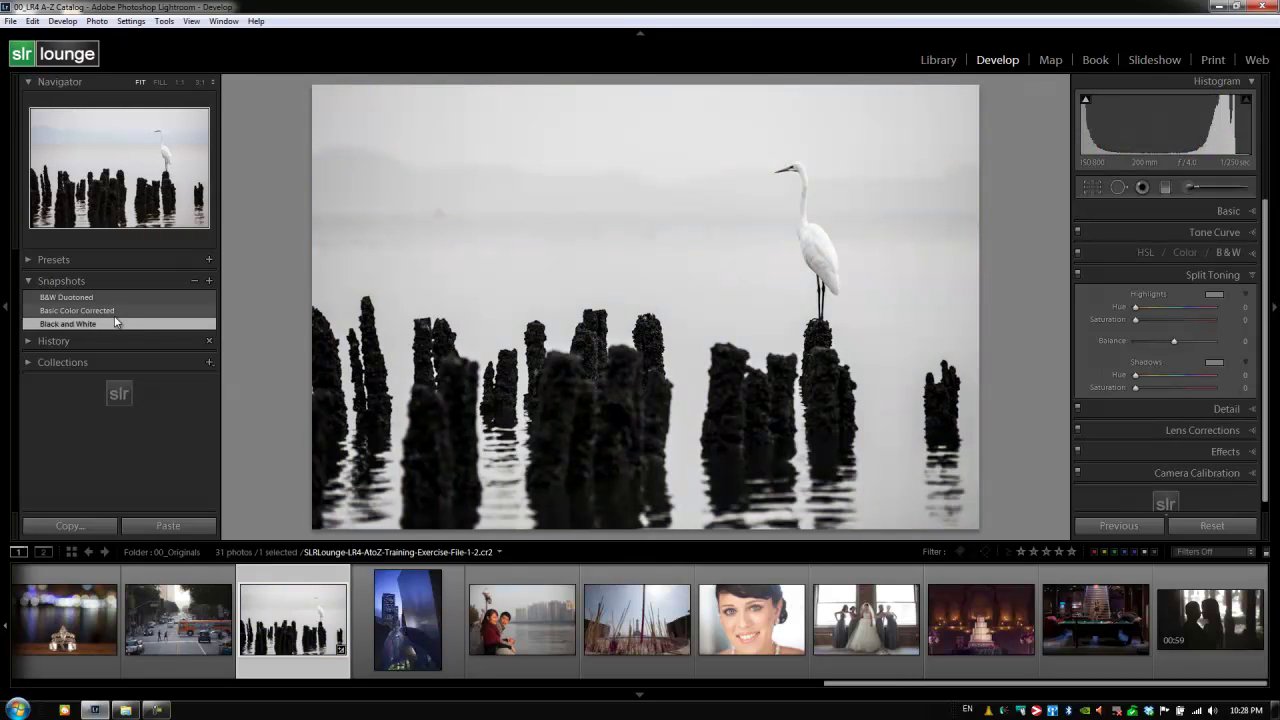
pyautogui.press('\\')
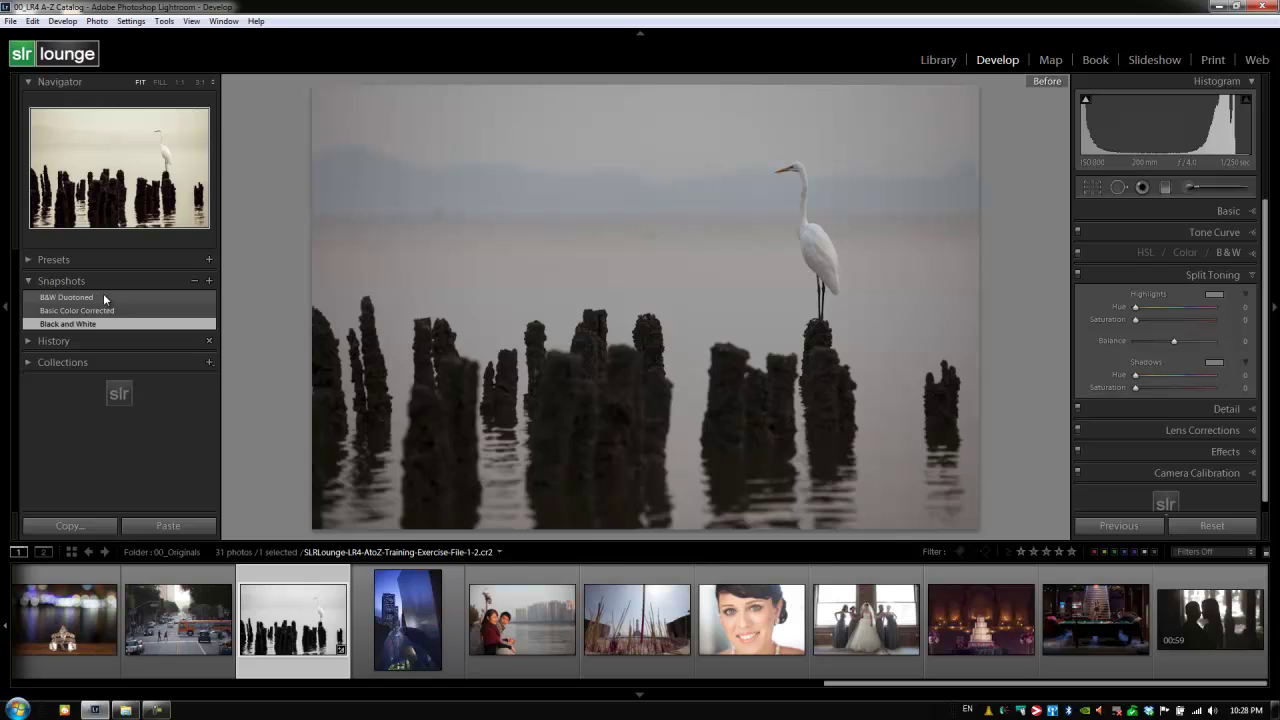
pyautogui.click(103, 295)
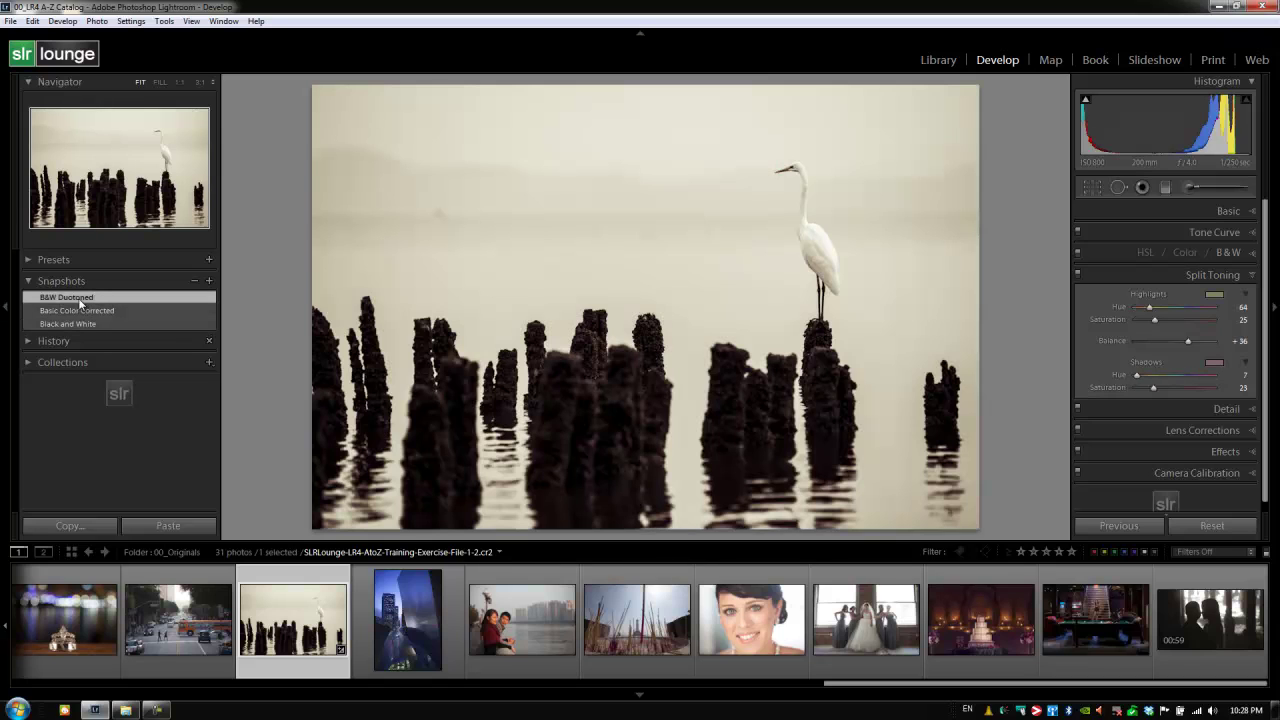
pyautogui.rightClick(86, 302)
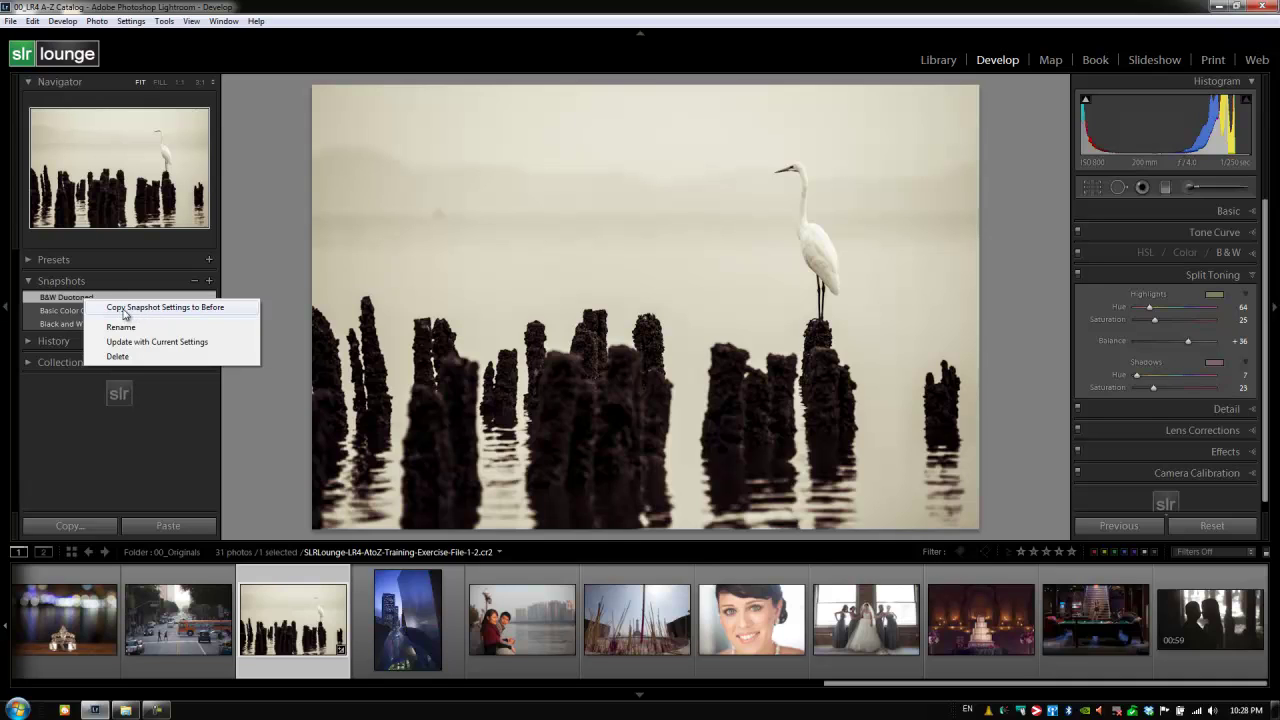
pyautogui.click(74, 303)
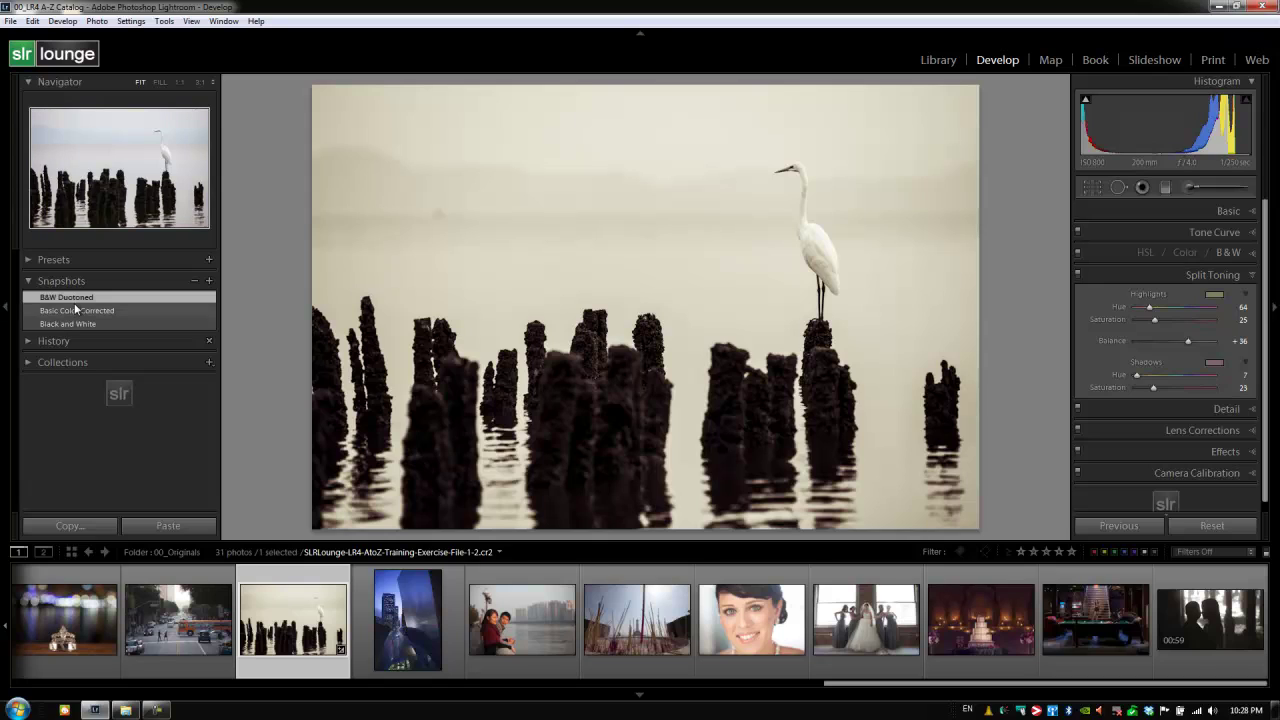
pyautogui.press('\\')
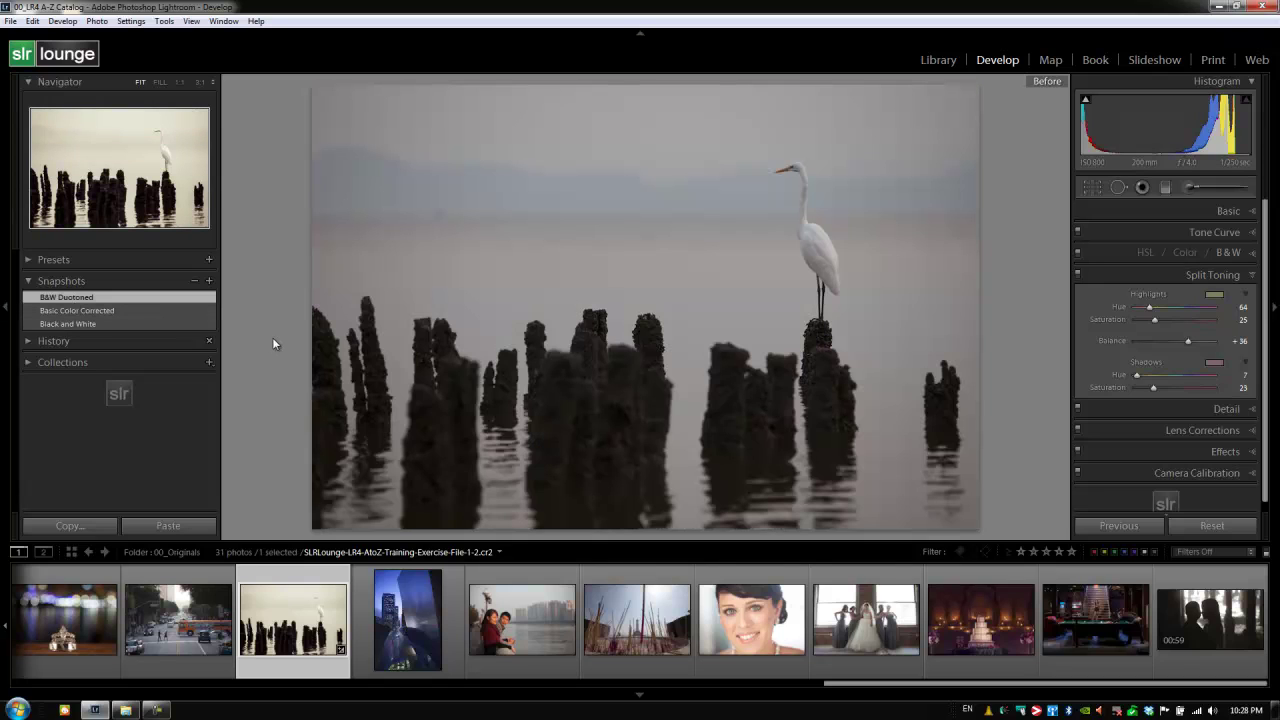
pyautogui.press('\\')
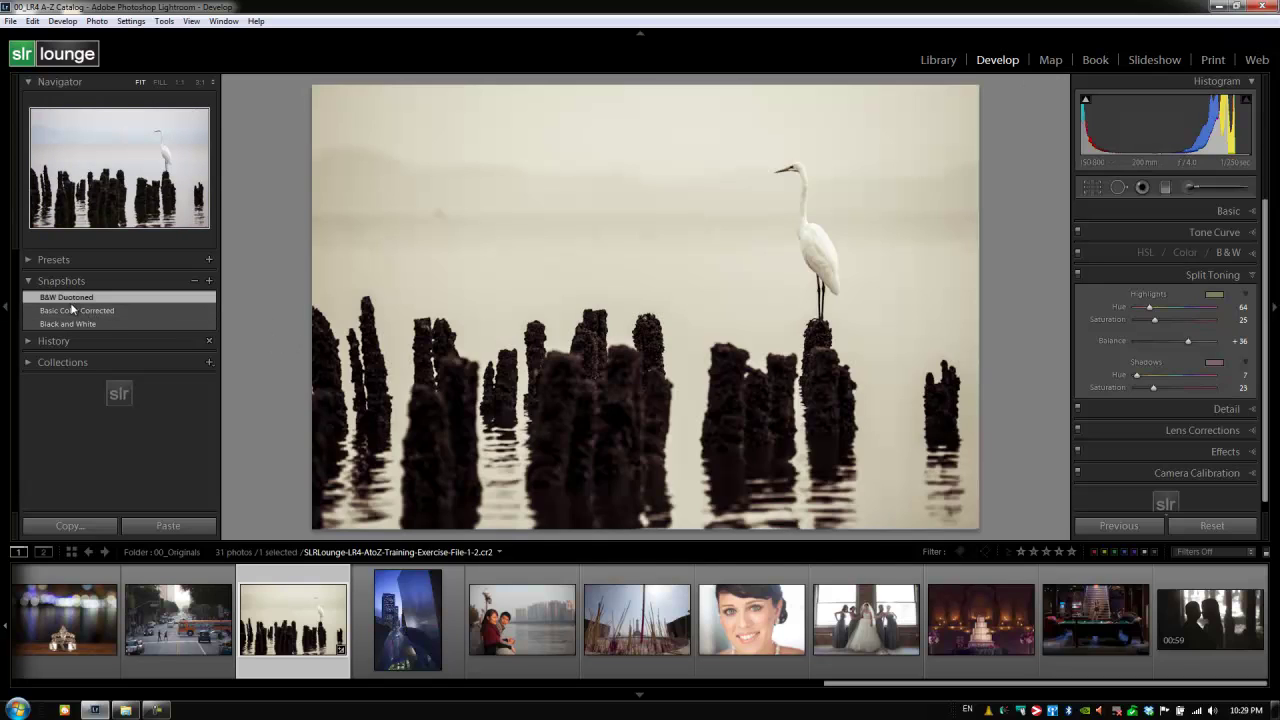
# Copy B&W Duotoned settings to Before, apply the Black and White snapshot, and compare with Before.
pyautogui.rightClick(96, 305)
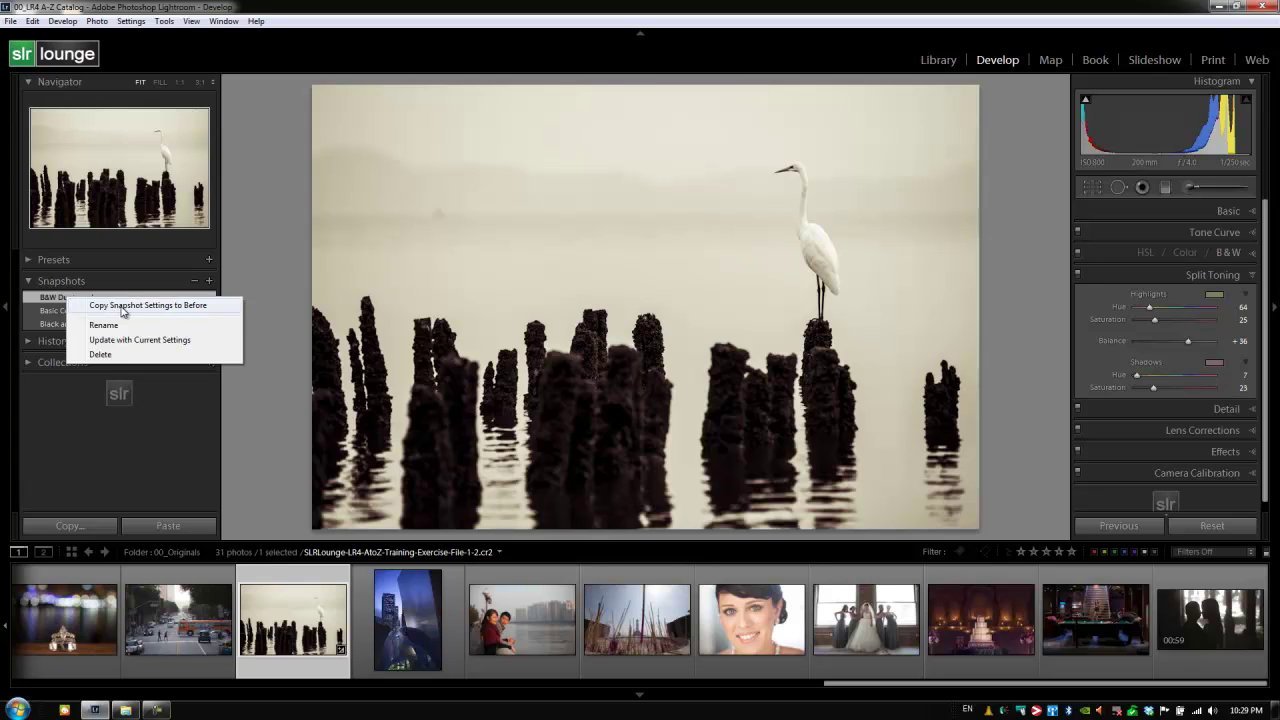
pyautogui.click(139, 307)
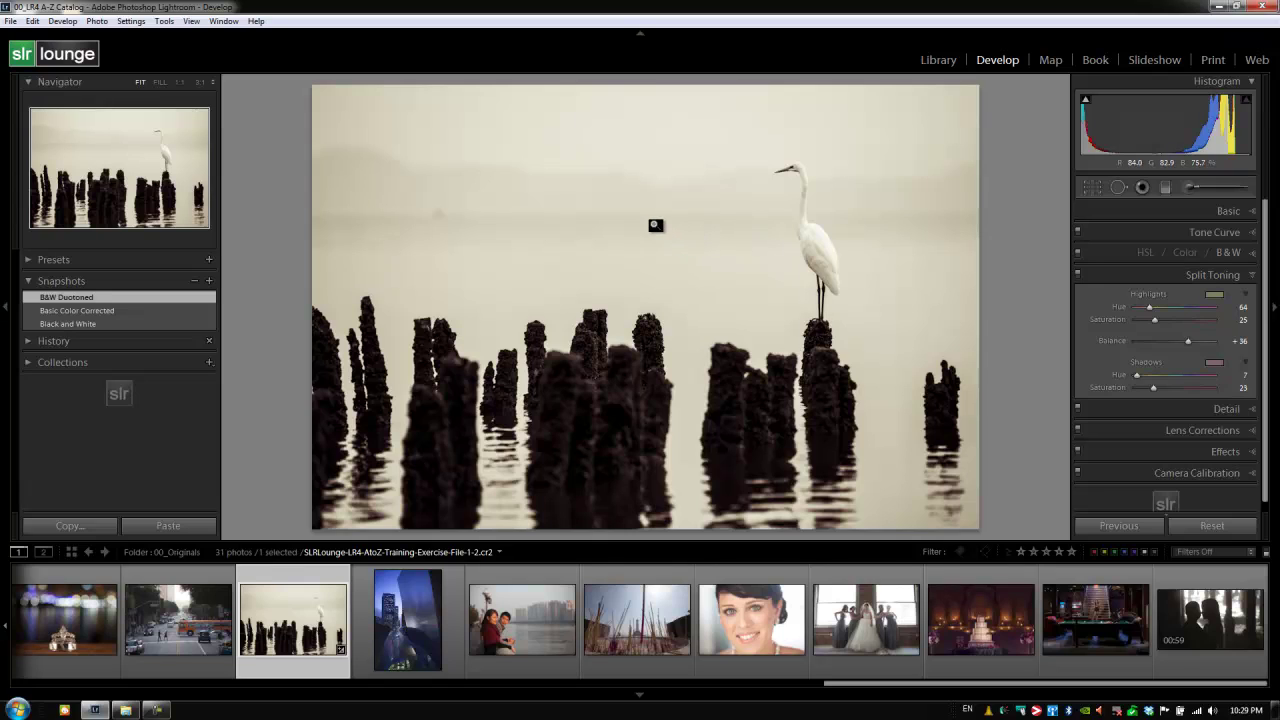
pyautogui.click(100, 323)
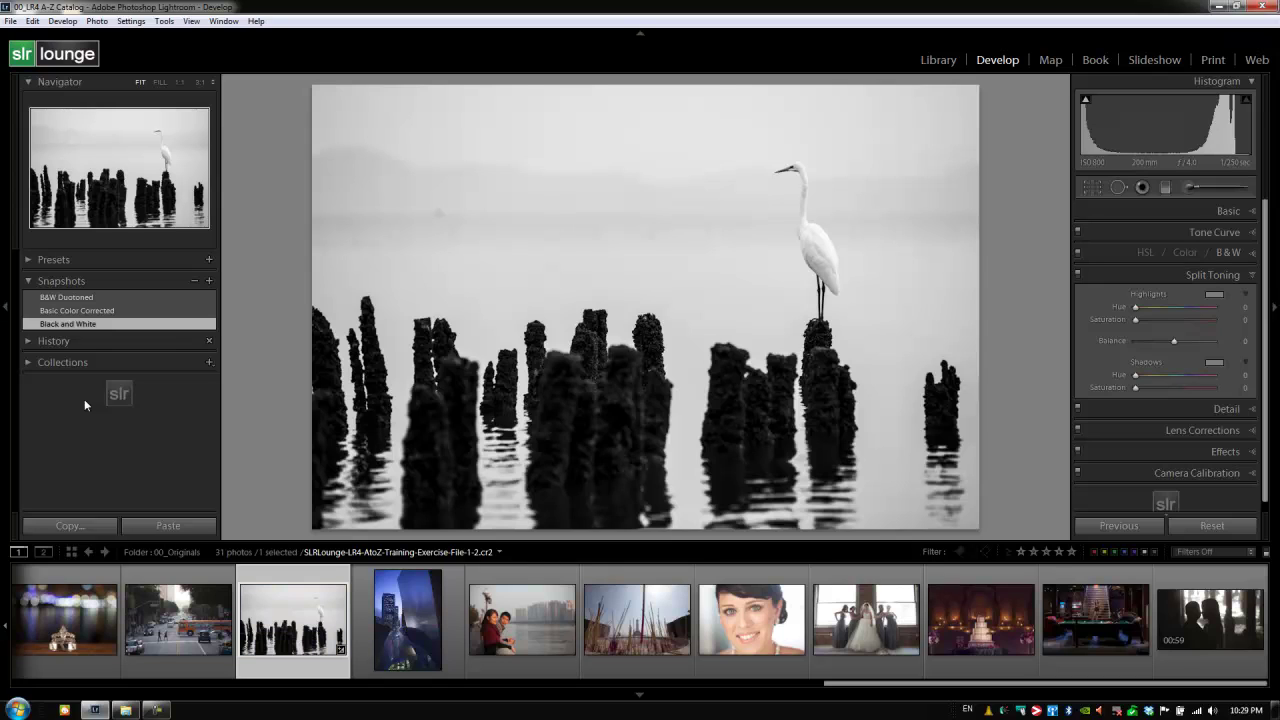
pyautogui.press('\\')
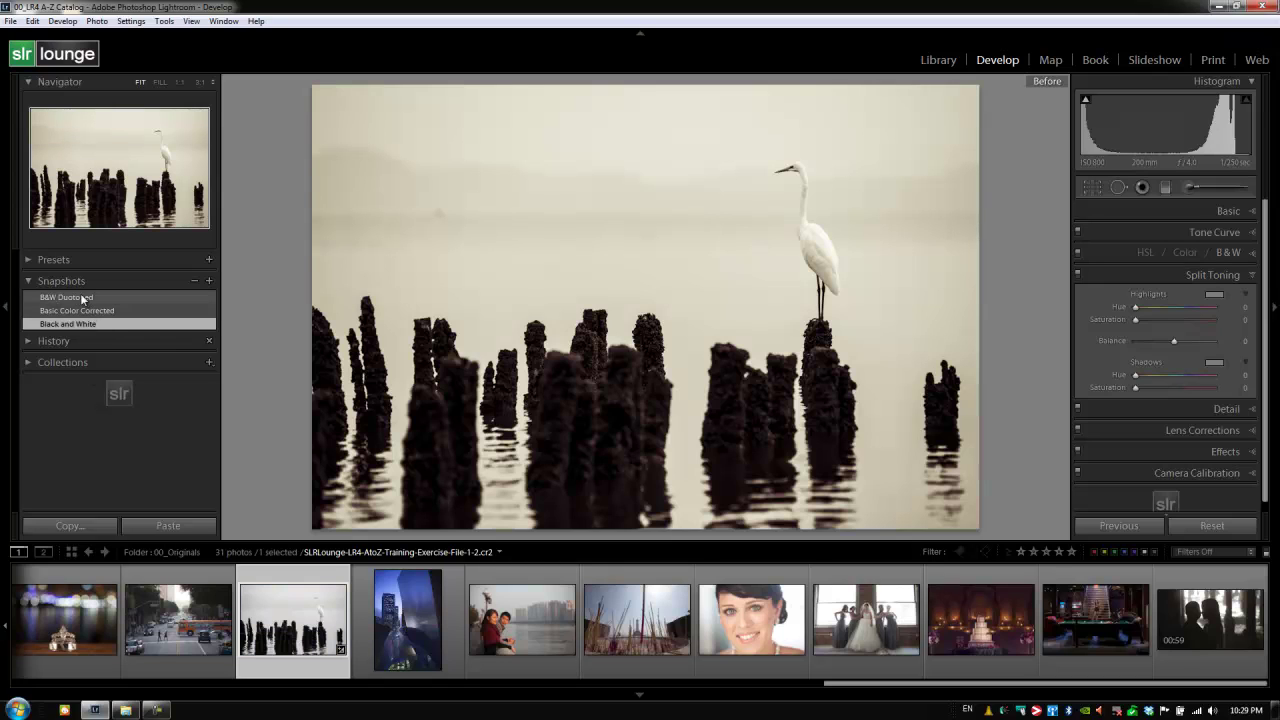
pyautogui.press('\\')
pyautogui.press('\\')
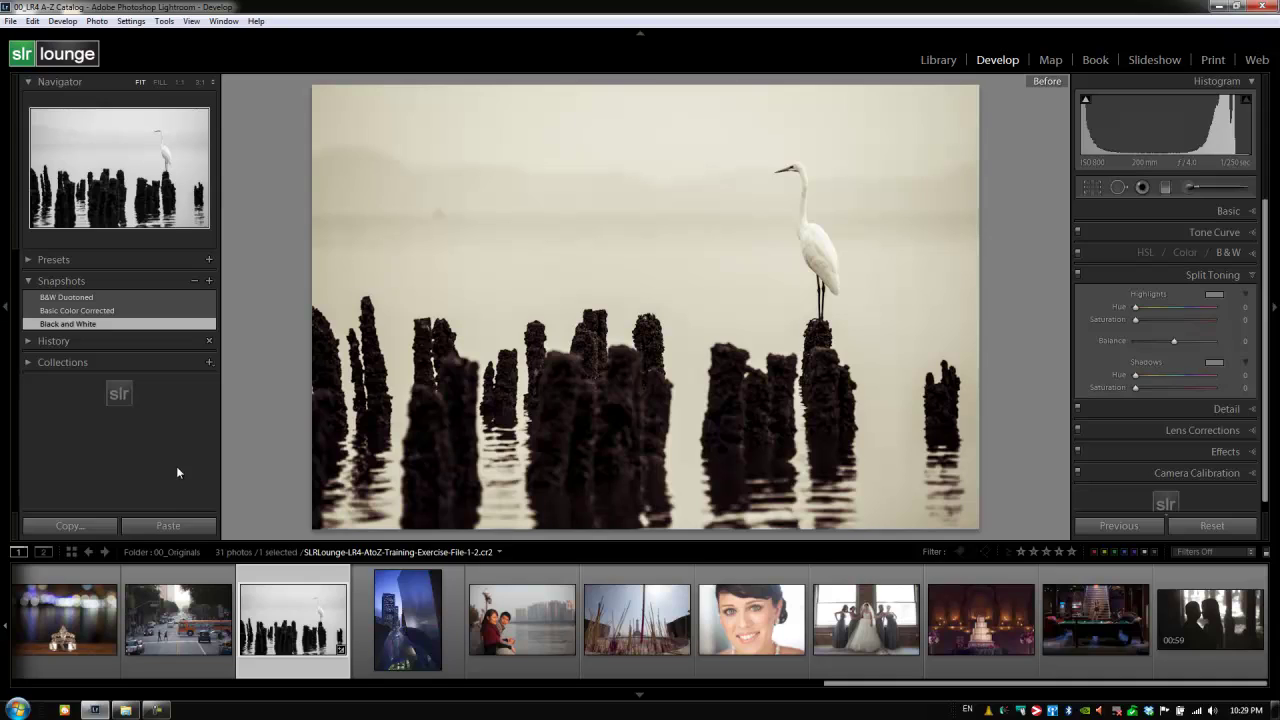
# Delete the Black and White, Basic Color Corrected and B&W Duotoned snapshots, then reset the egret photo.
pyautogui.rightClick(96, 319)
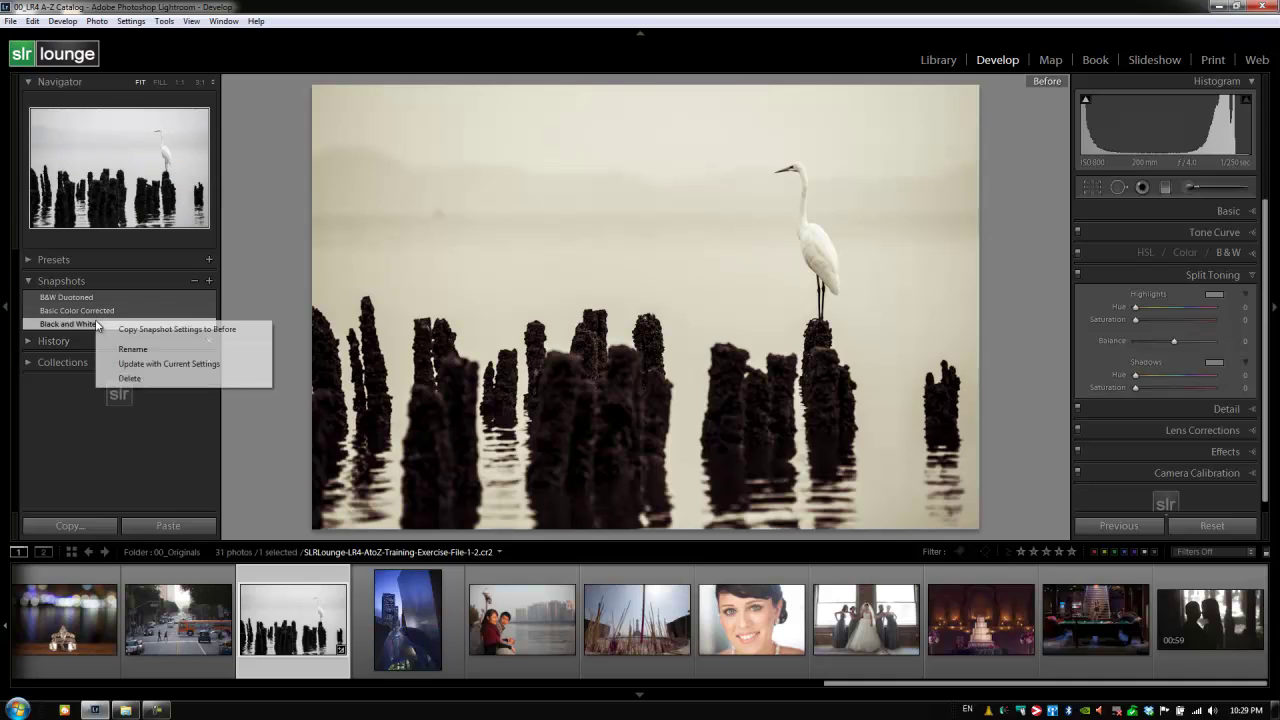
pyautogui.click(194, 277)
pyautogui.click(148, 312)
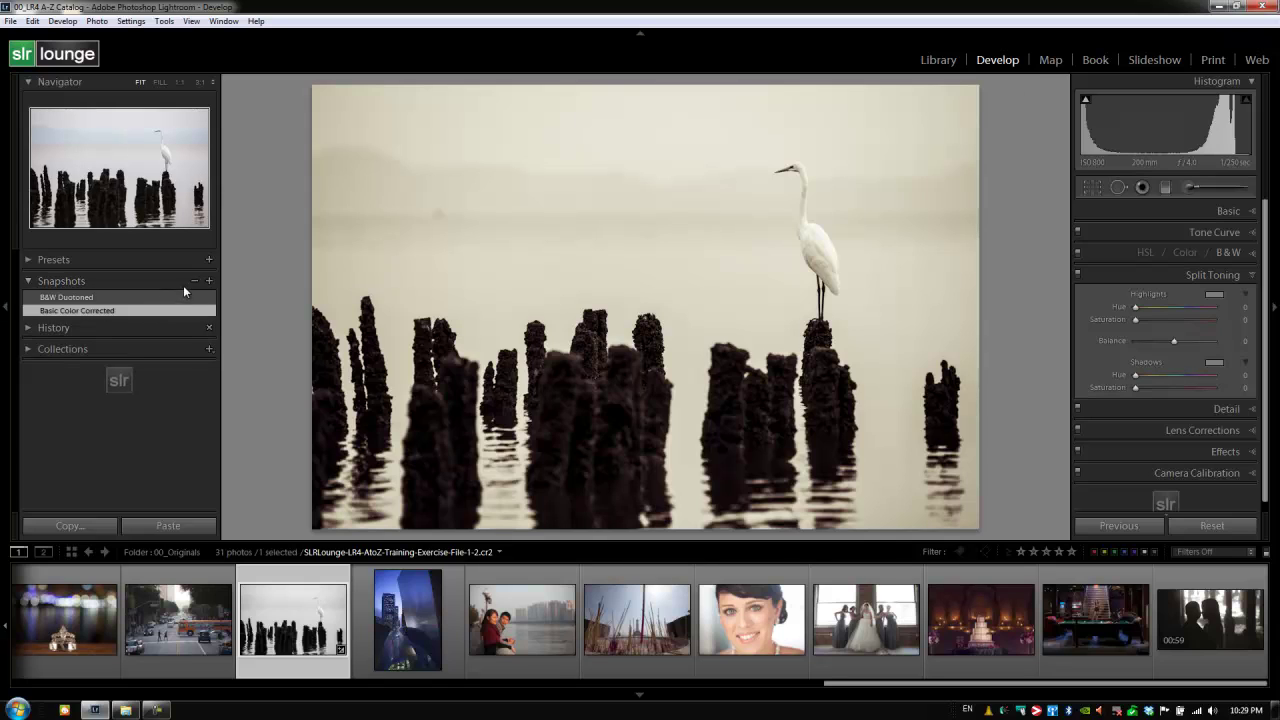
pyautogui.click(188, 283)
pyautogui.click(175, 295)
pyautogui.click(194, 280)
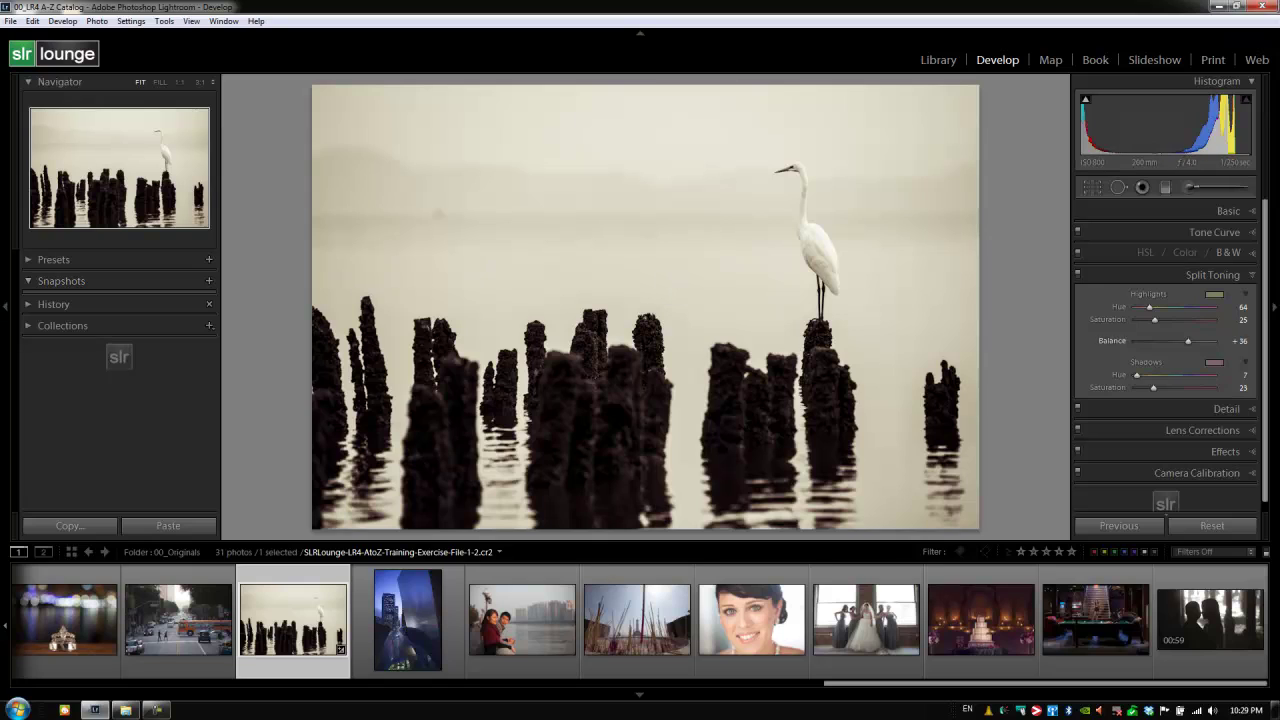
pyautogui.click(1216, 527)
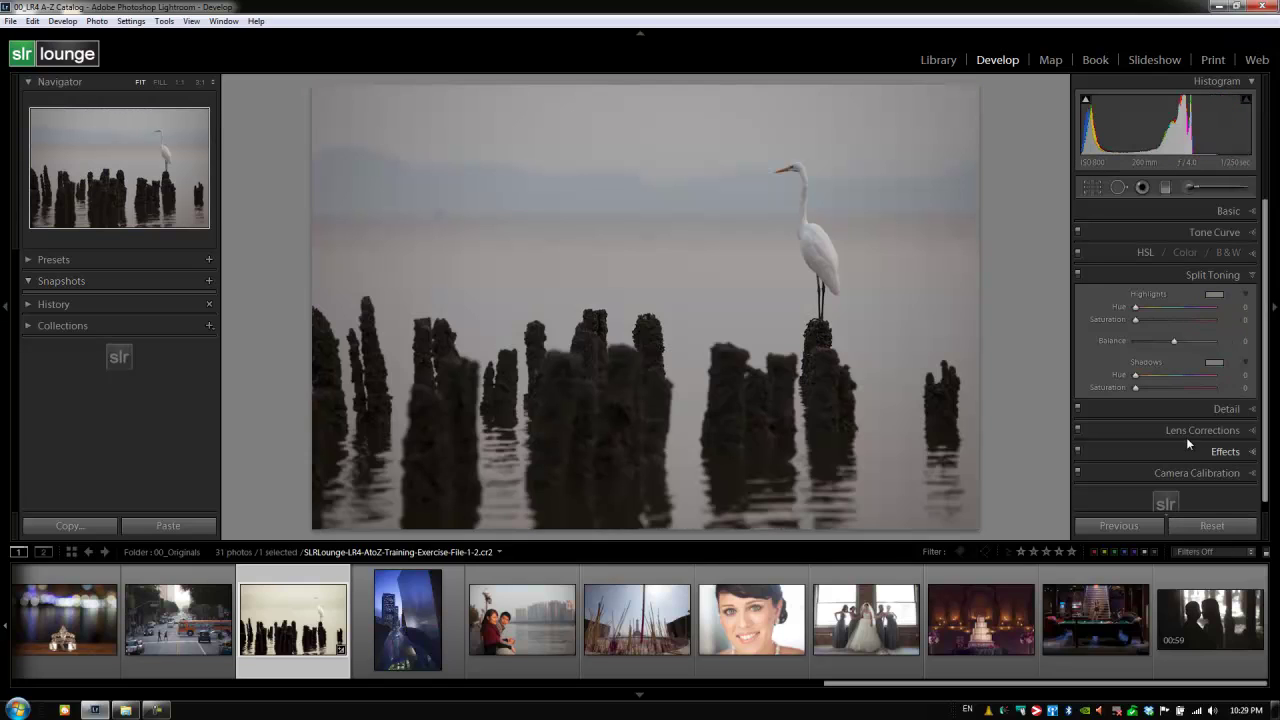